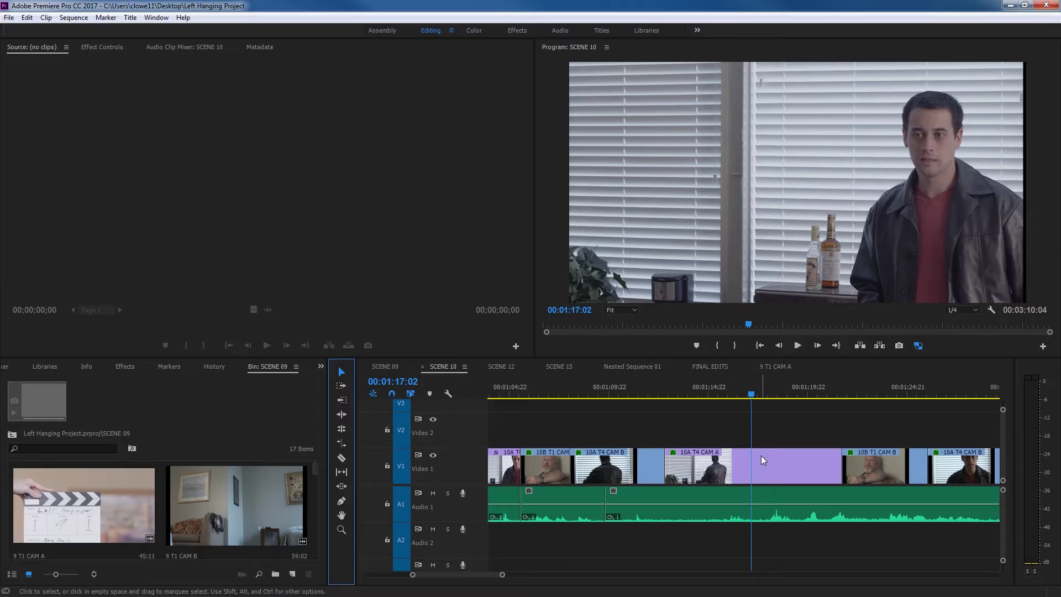
Razor the purple 10A T4 CAM A clip at the playhead and play back the cut
key(c)
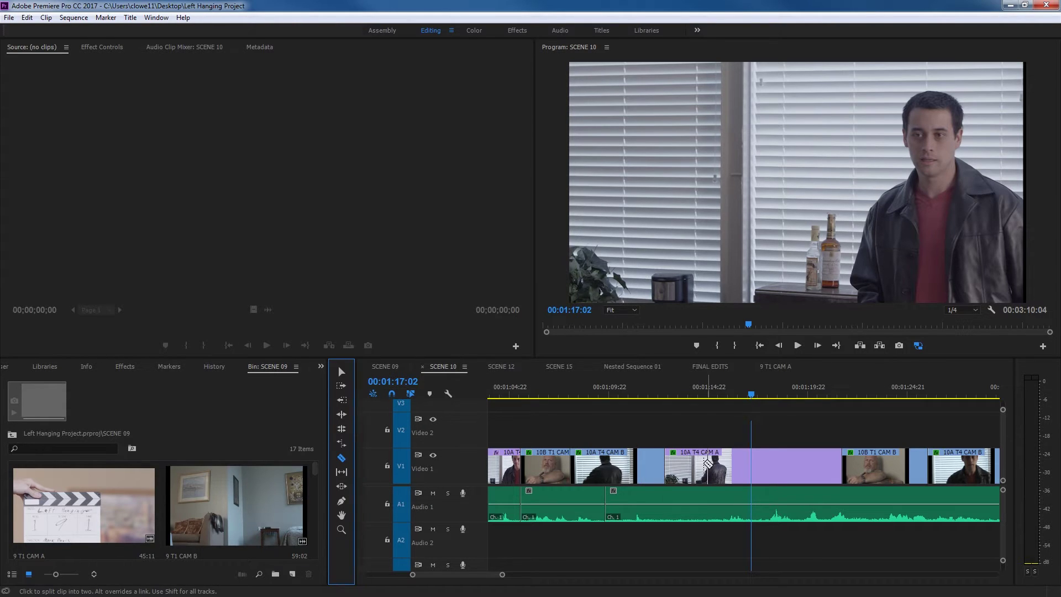
click(752, 474)
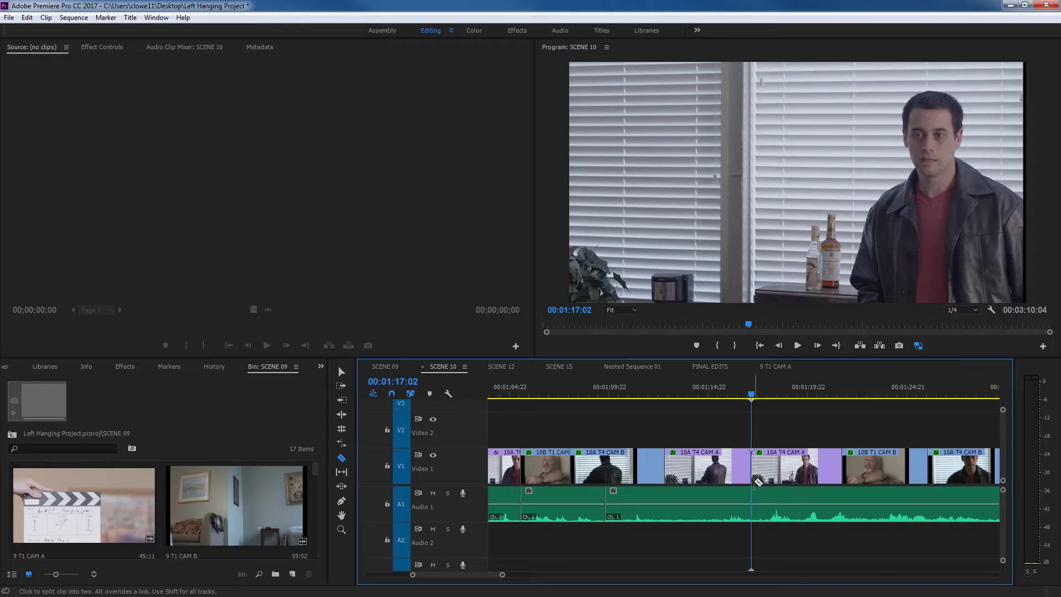
key(space)
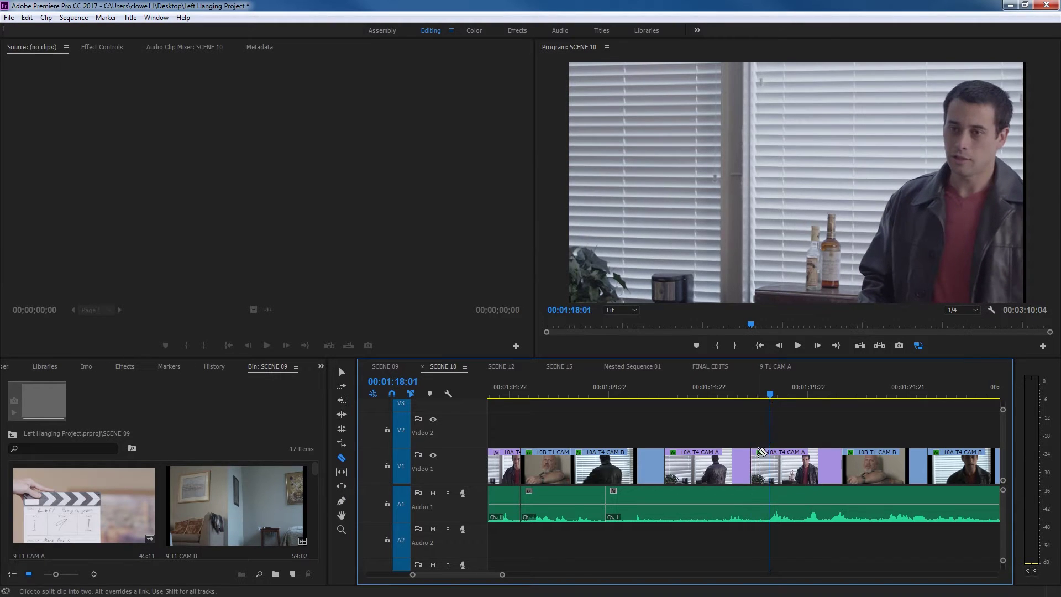
key(Up)
key(Up)
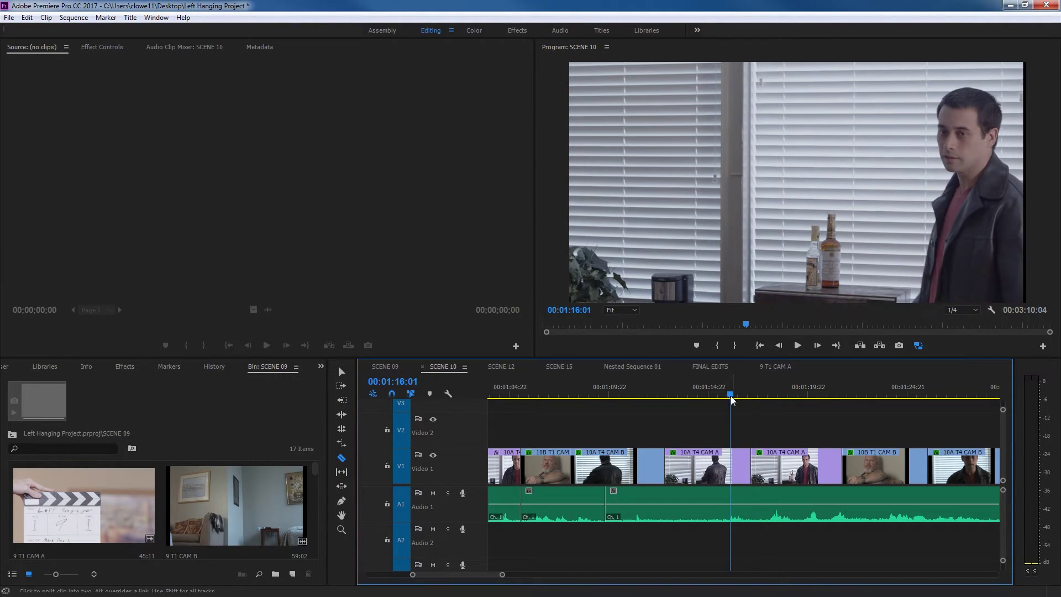
key(space)
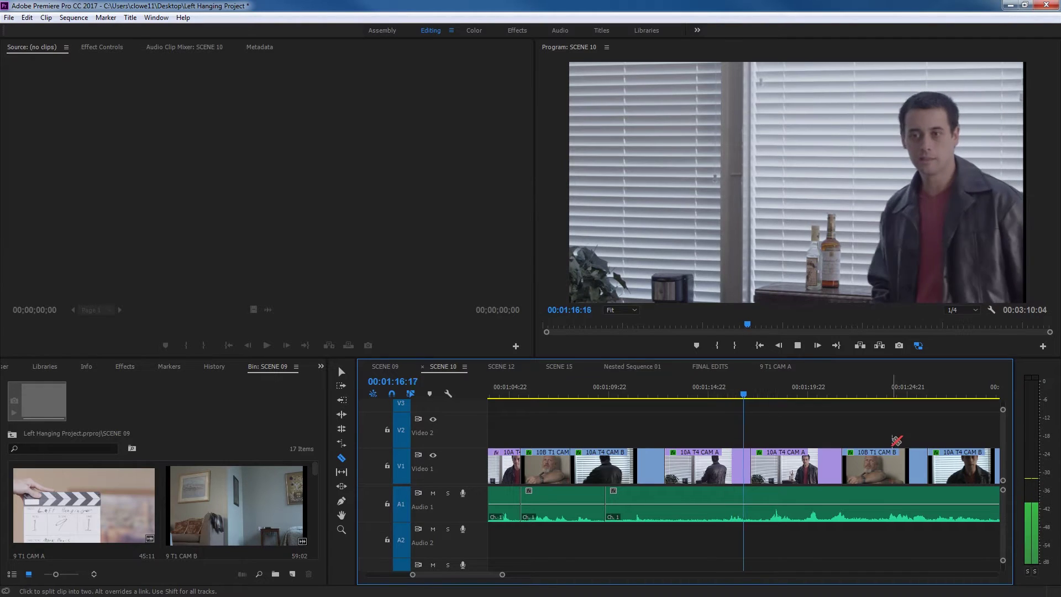
key(space)
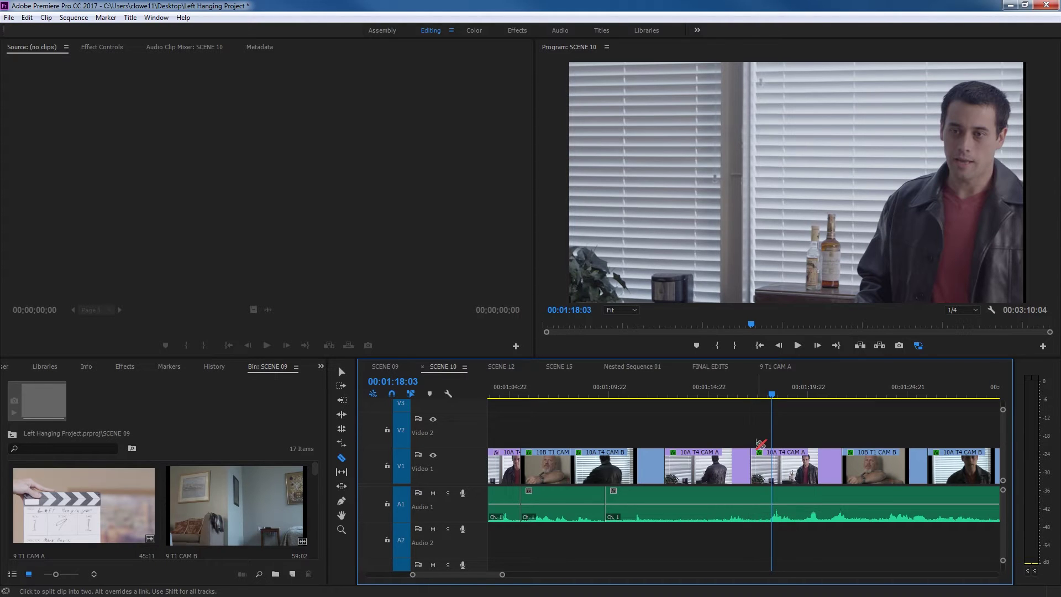
Undo that cut and razor the 10A T4 CAM A clip again at 00:01:17:10
click(761, 398)
key(=)
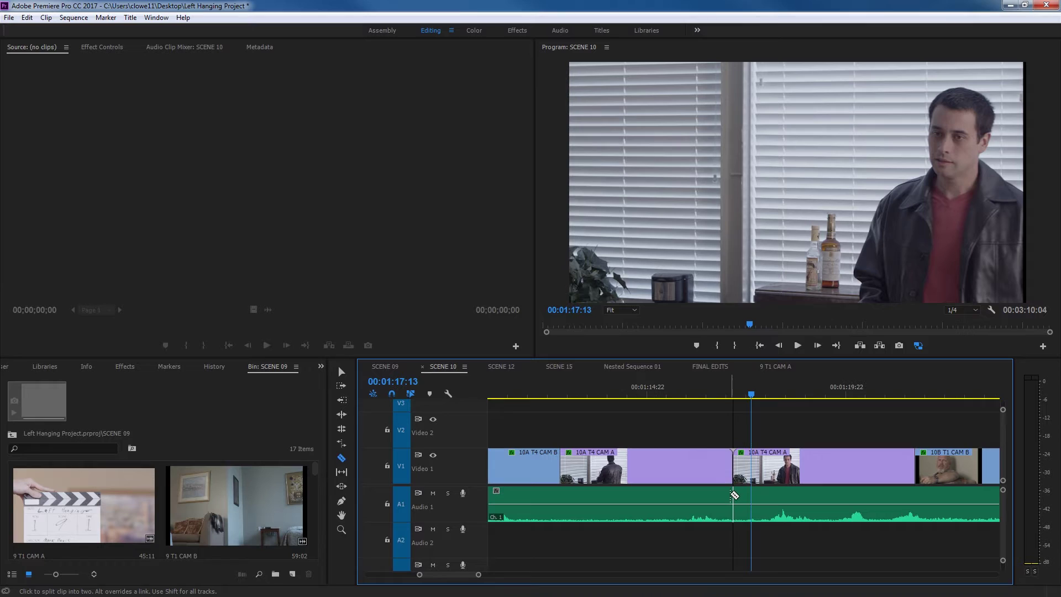
key(ctrl+z)
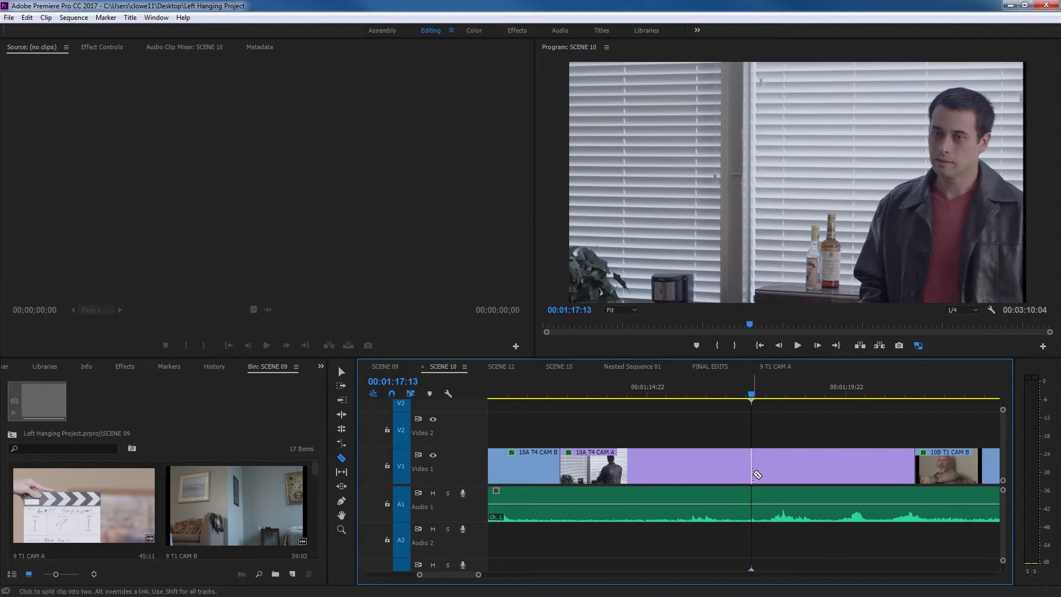
mouse_move(740, 395)
mouse_down()
mouse_move(711, 400)
mouse_move(746, 398)
mouse_up()
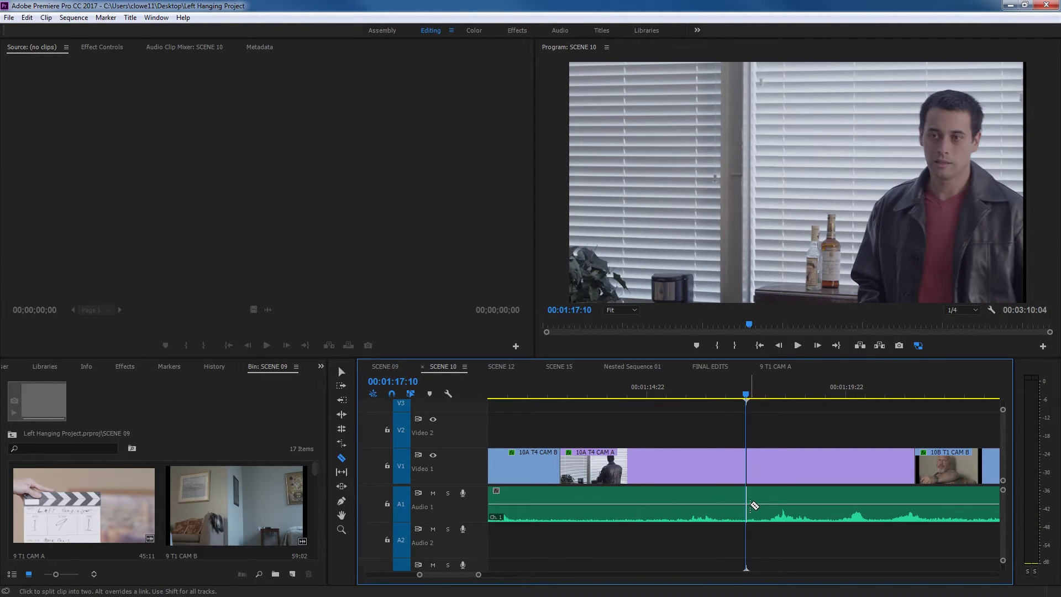
click(745, 468)
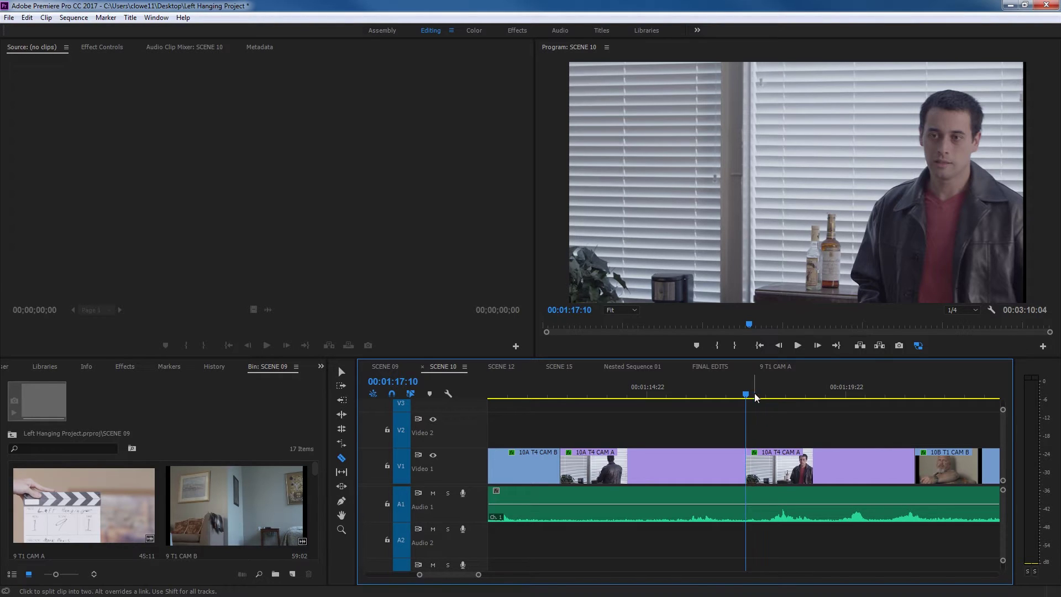
click(790, 393)
Save the project and zoom out to the start of the SCENE 10 sequence
key(minus)
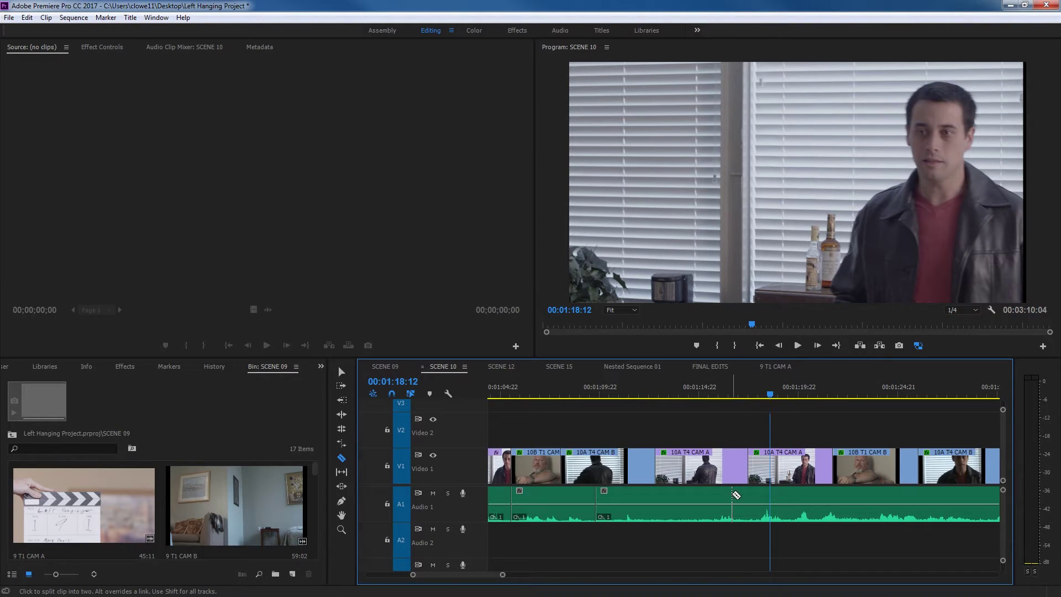
key(ctrl+s)
key(minus)
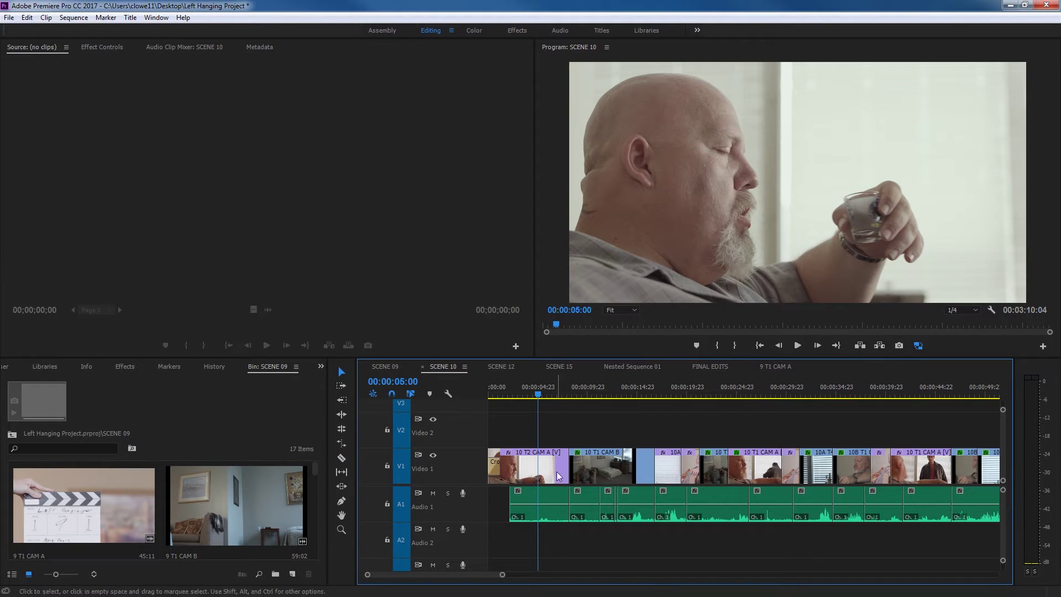
click(551, 499)
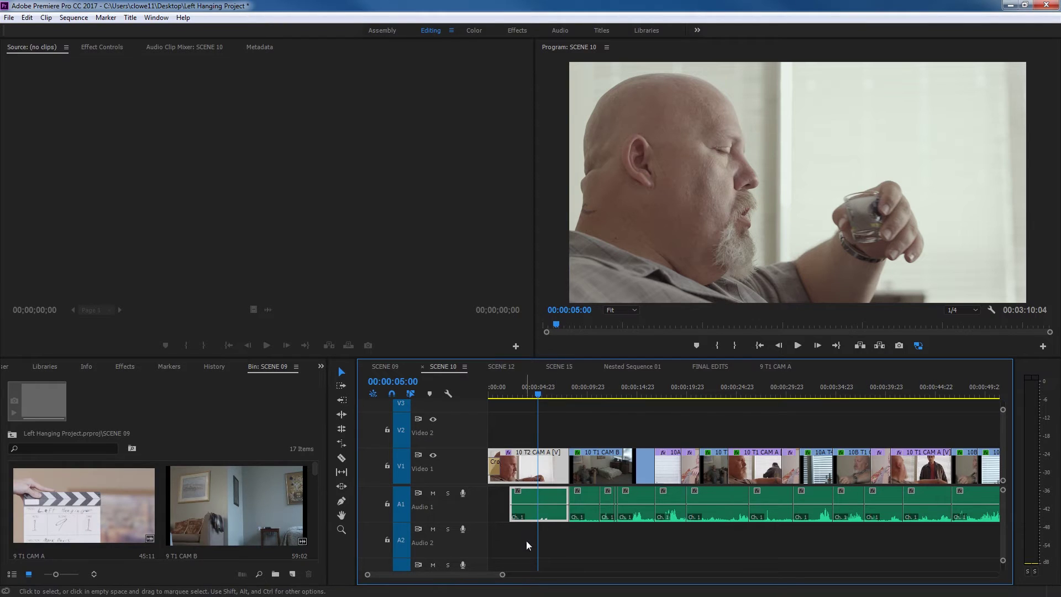
click(341, 457)
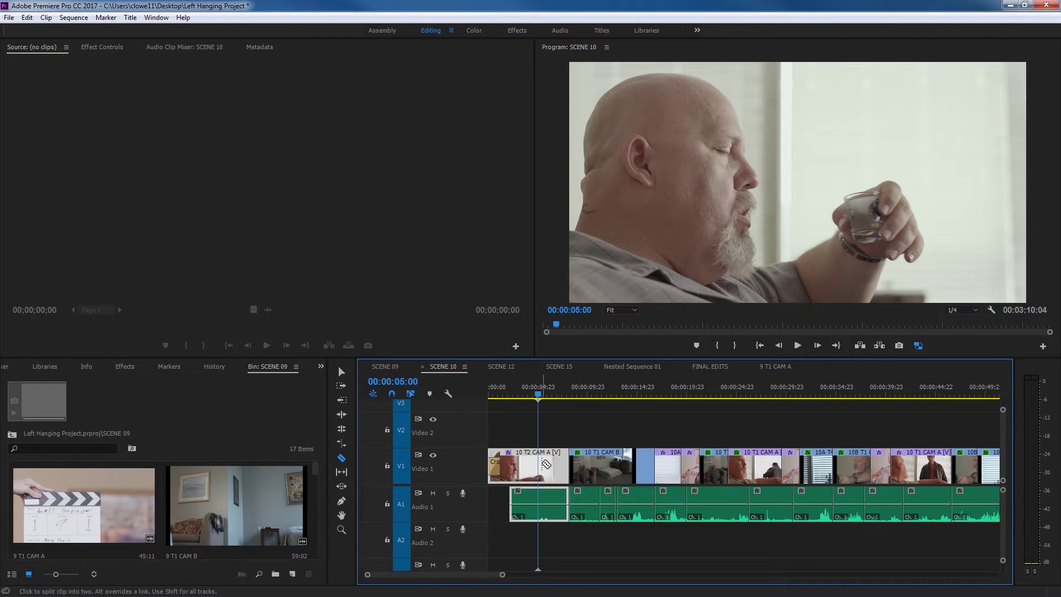
click(533, 465)
Razor 10 T2 CAM A and its audio at the playhead, then undo to rejoin it
key(equal)
key(equal)
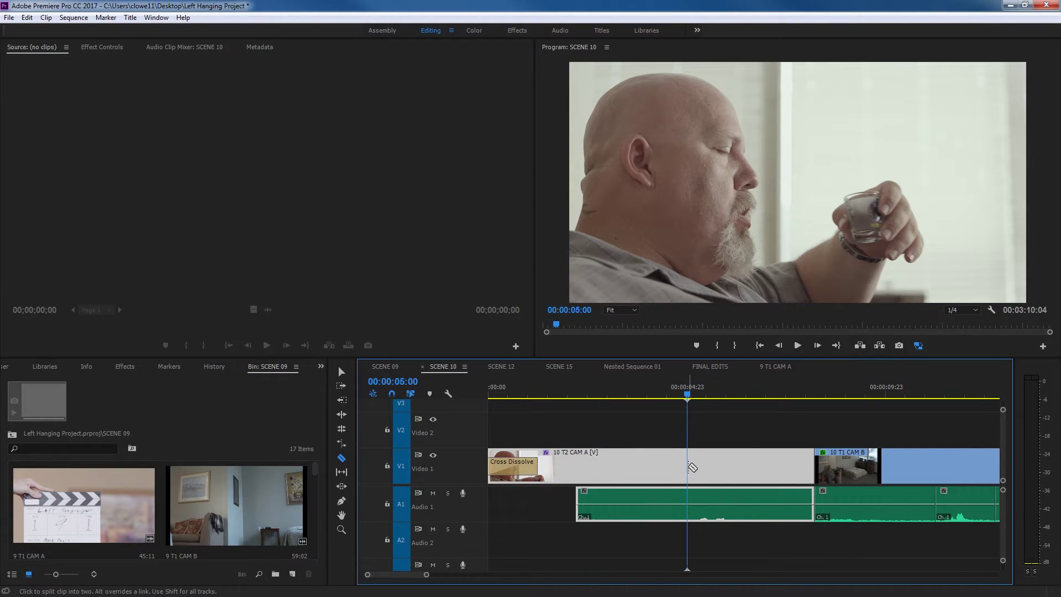
click(687, 471)
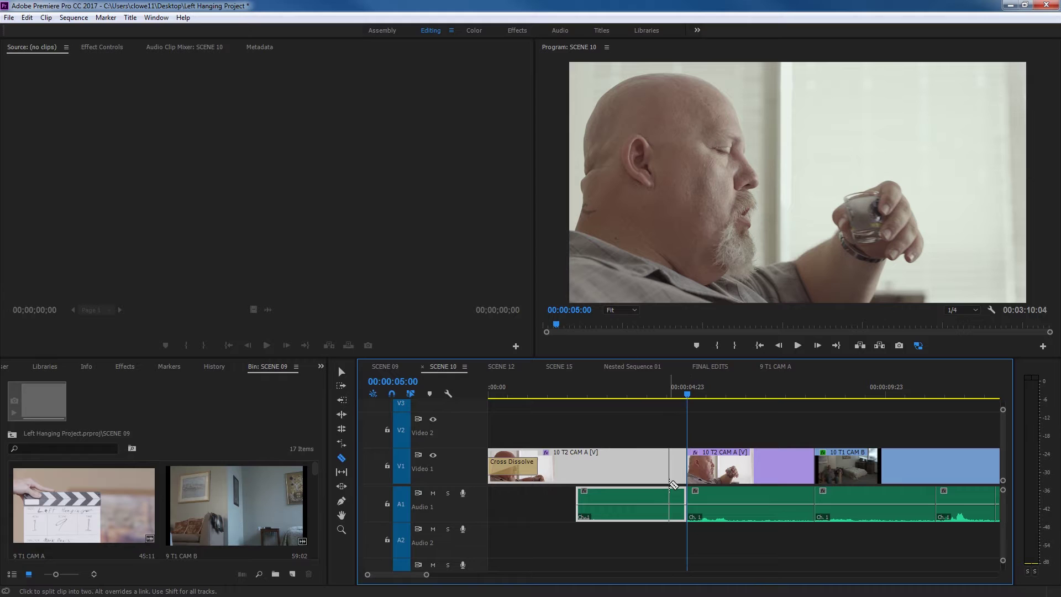
key(v)
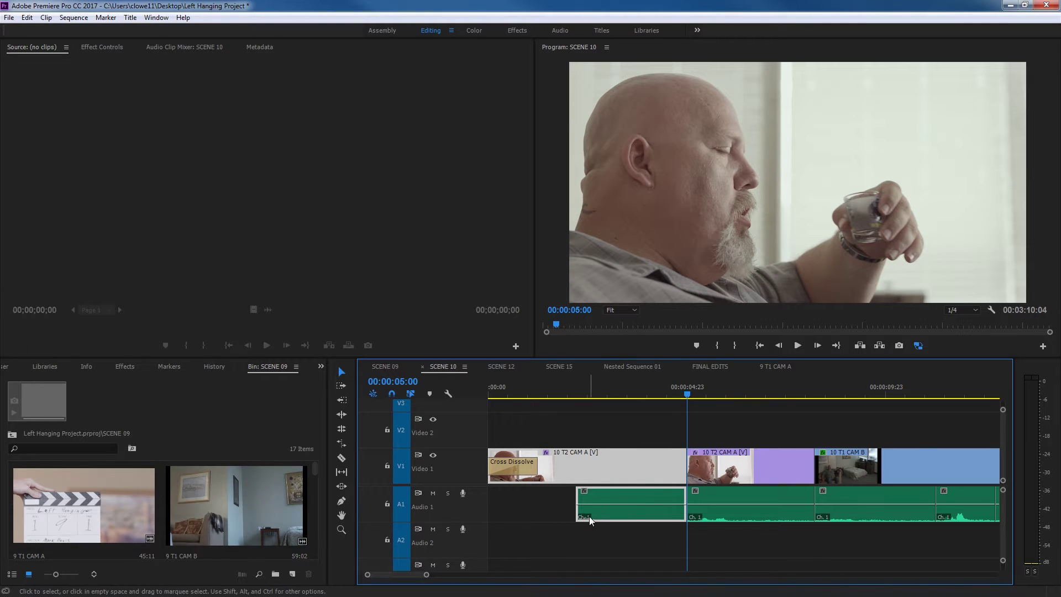
key(ctrl+z)
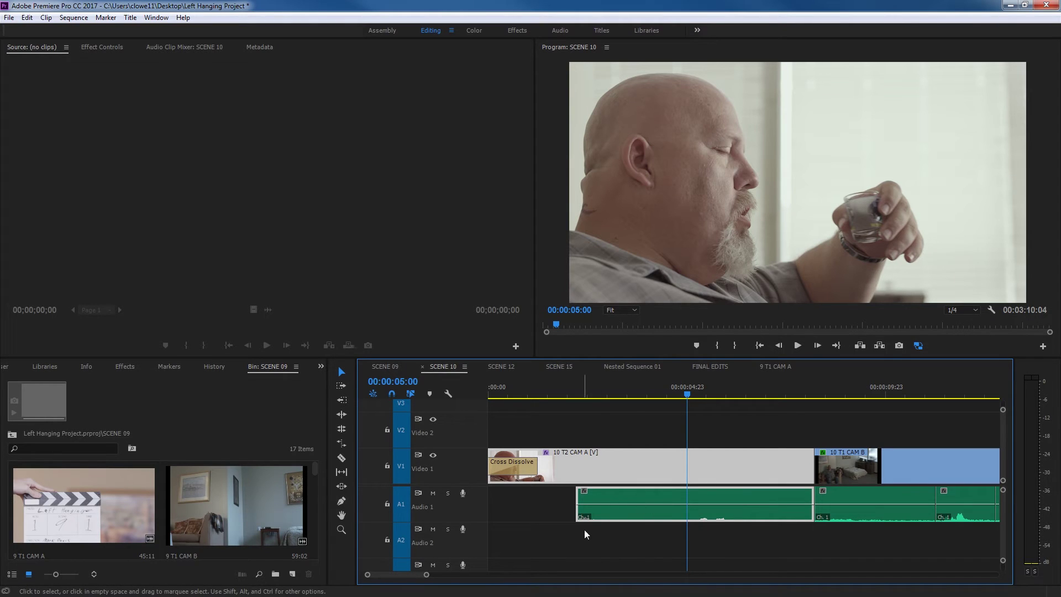
Try a later razor cut on 10 T2 CAM A and undo it
key(b)
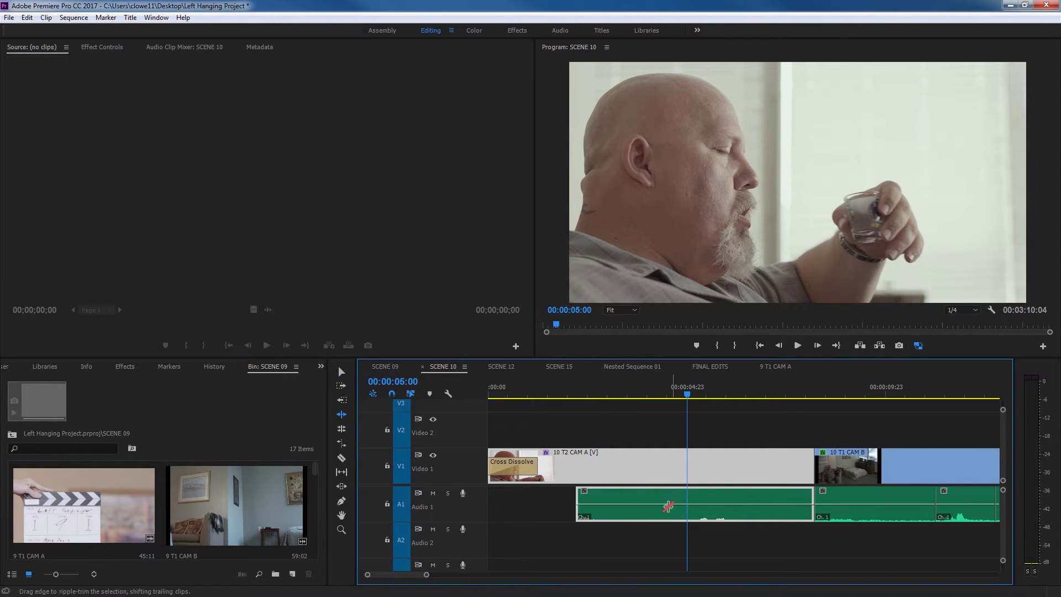
key(c)
click(743, 516)
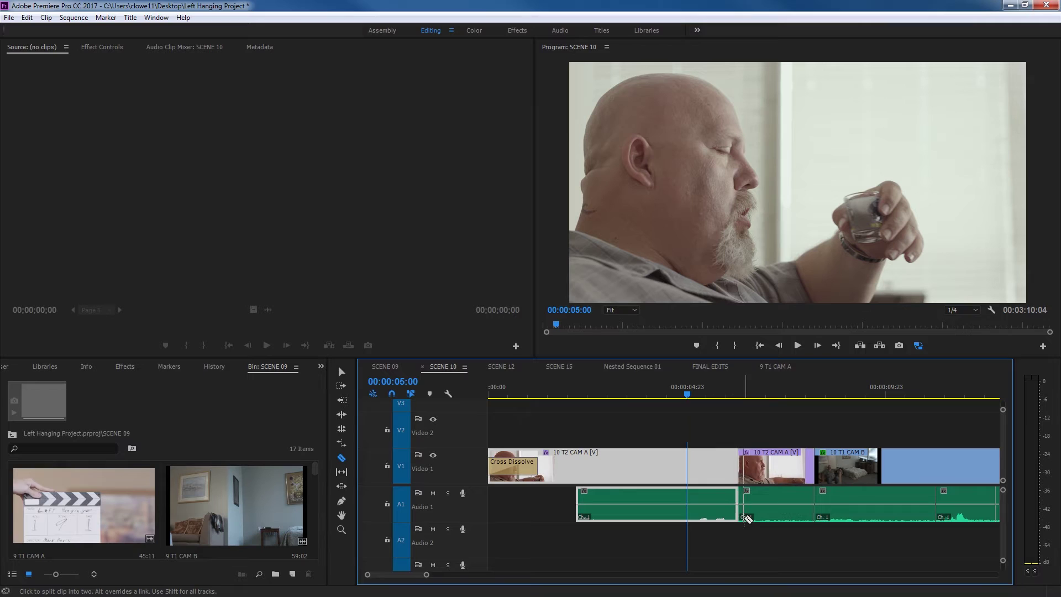
key(ctrl+z)
key(v)
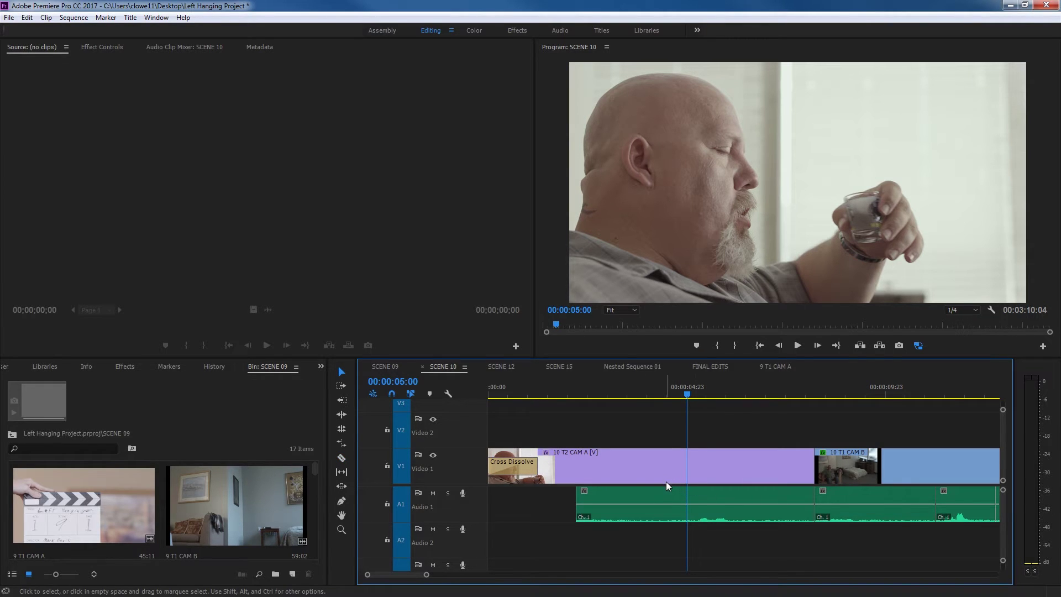
click(665, 481)
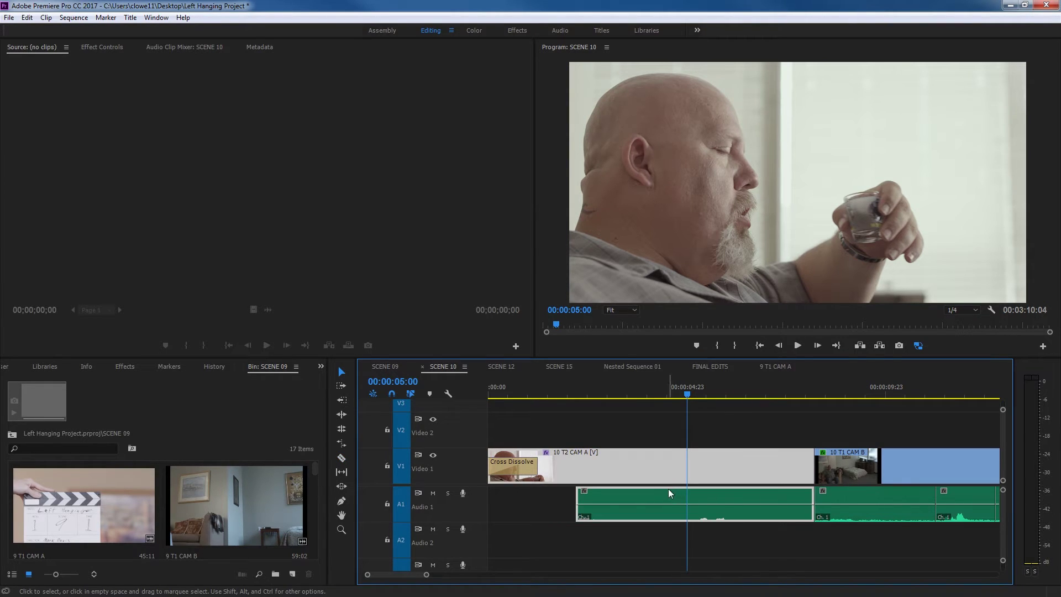
click(388, 503)
key(c)
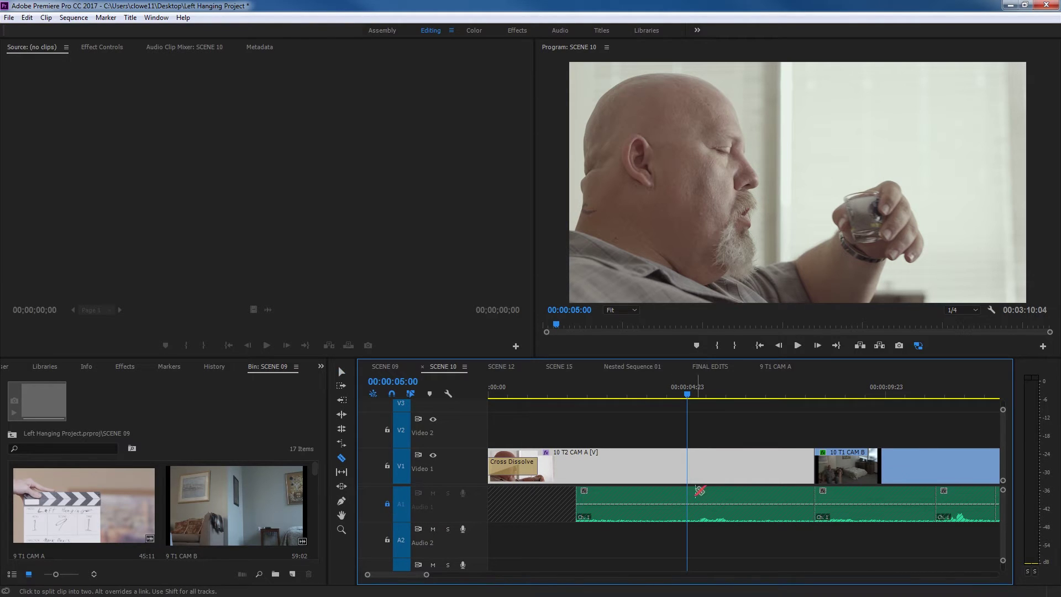
click(693, 466)
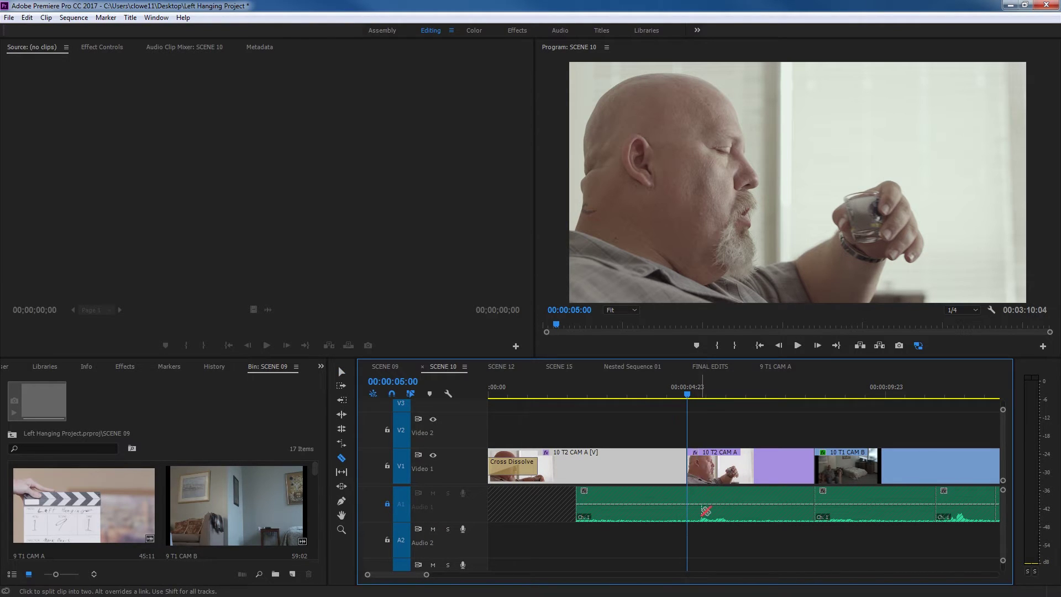
key(ctrl+z)
click(387, 504)
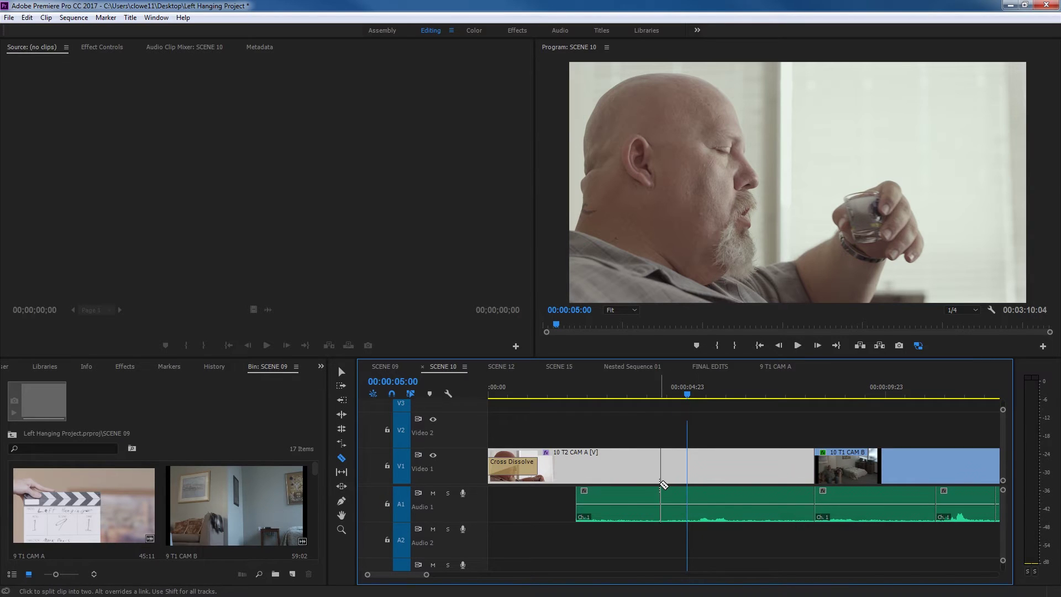
key(v)
click(662, 484)
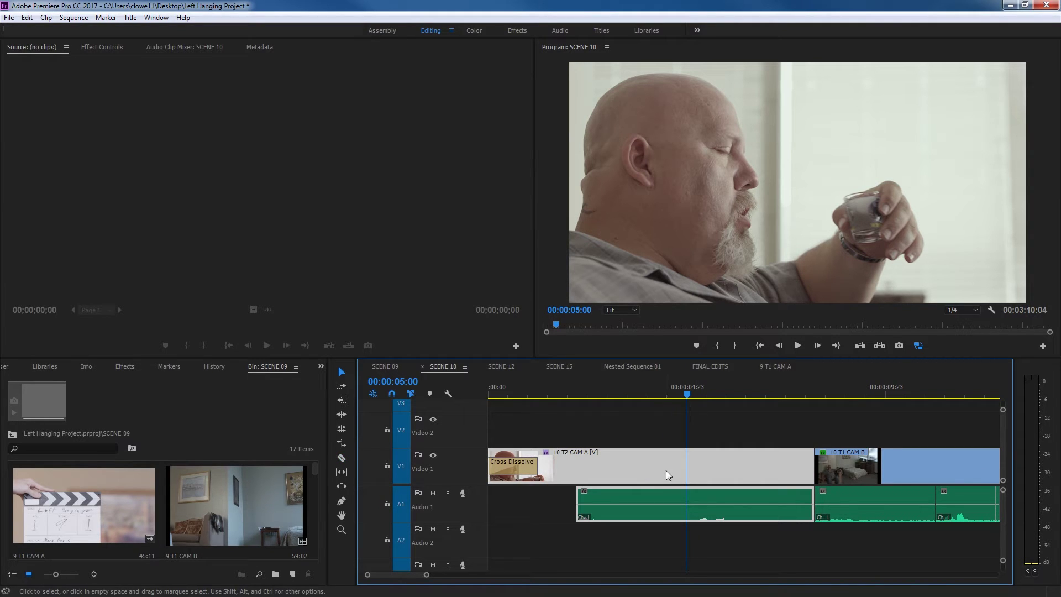
key(c)
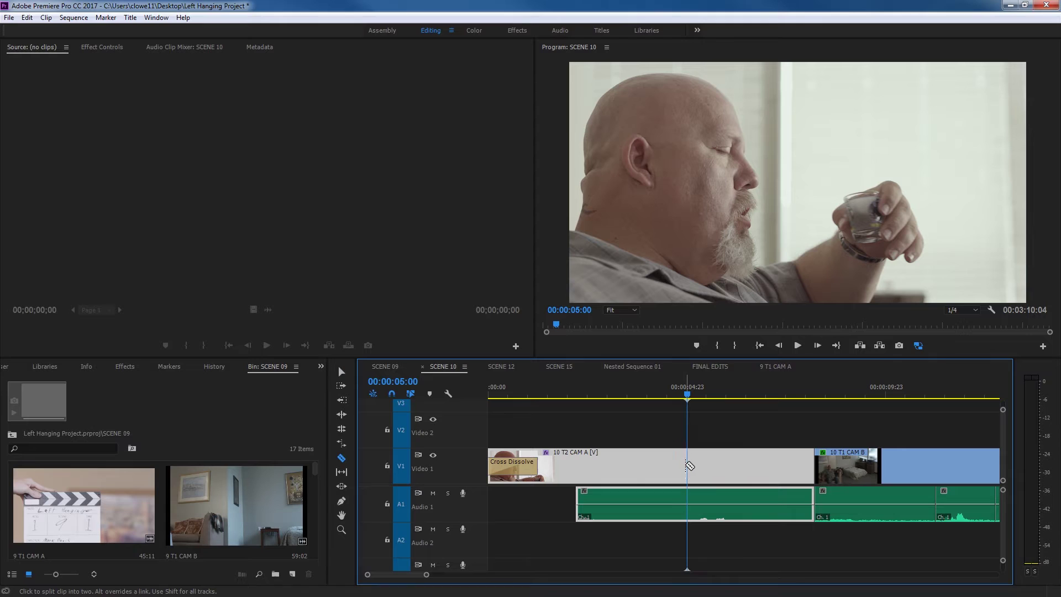
click(688, 462)
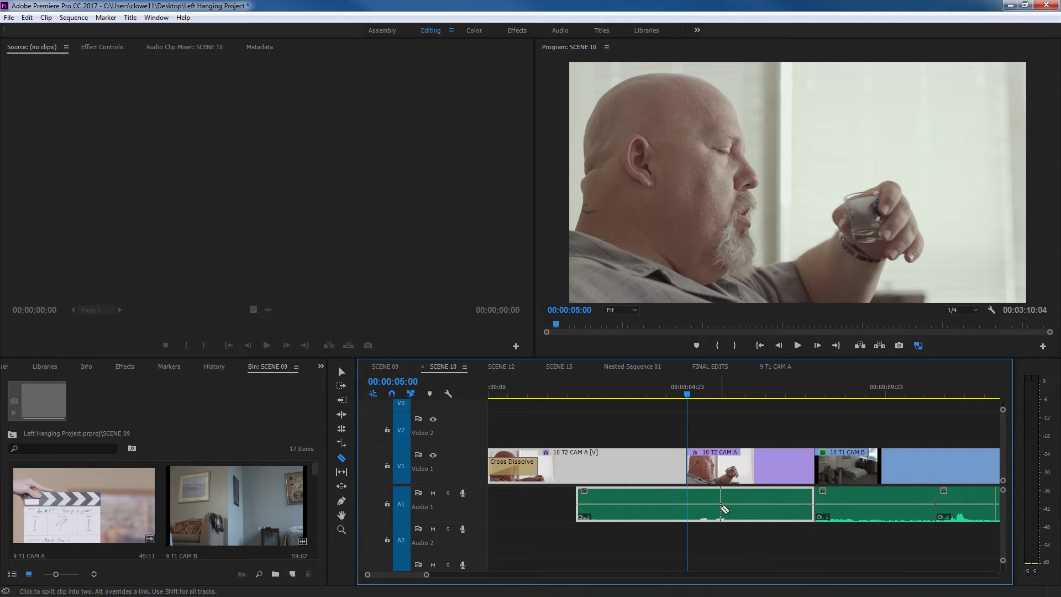
click(743, 511)
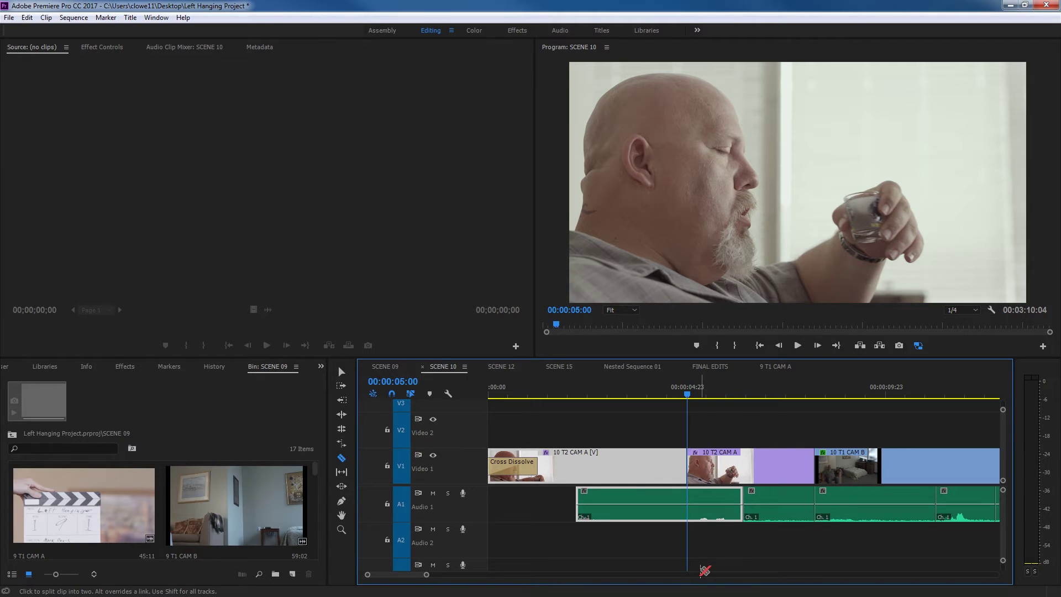
key(ctrl+z)
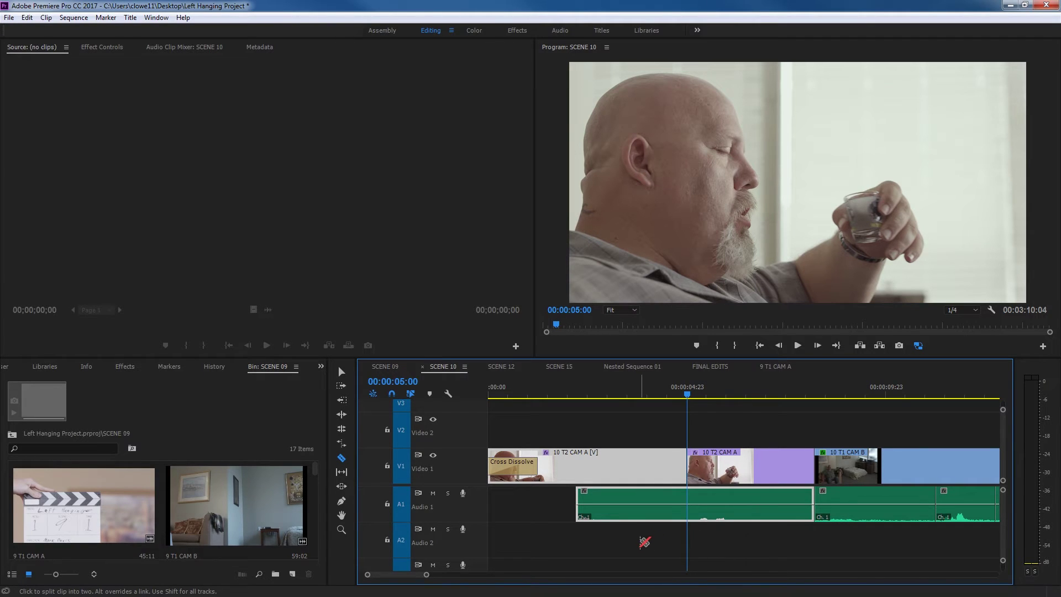
key(ctrl+z)
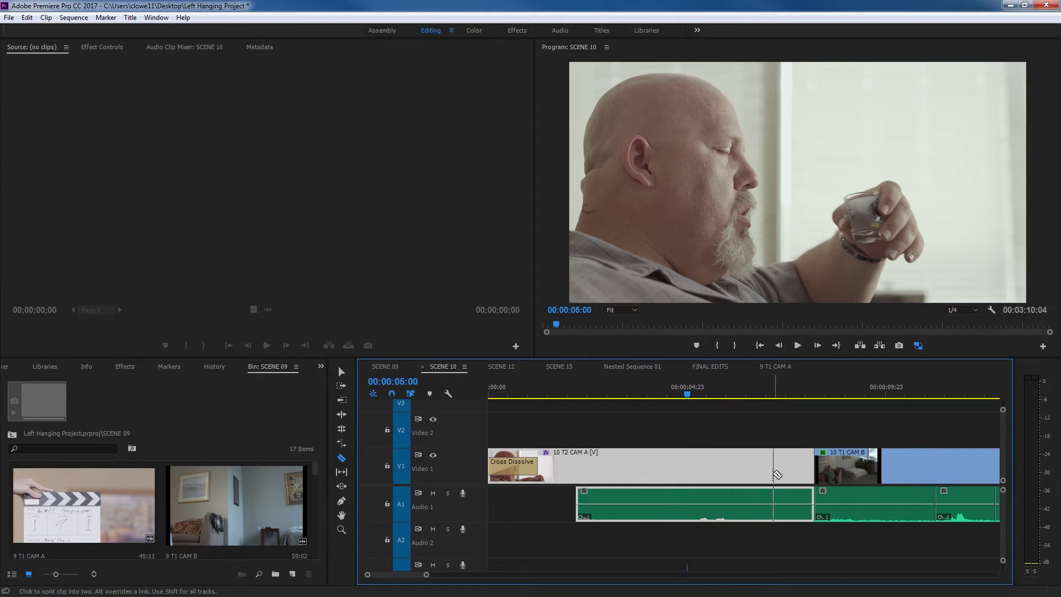
Cut 10 T2 CAM A at 00:00:06:22 and ripple delete its short tail piece
drag(694, 394, 764, 401)
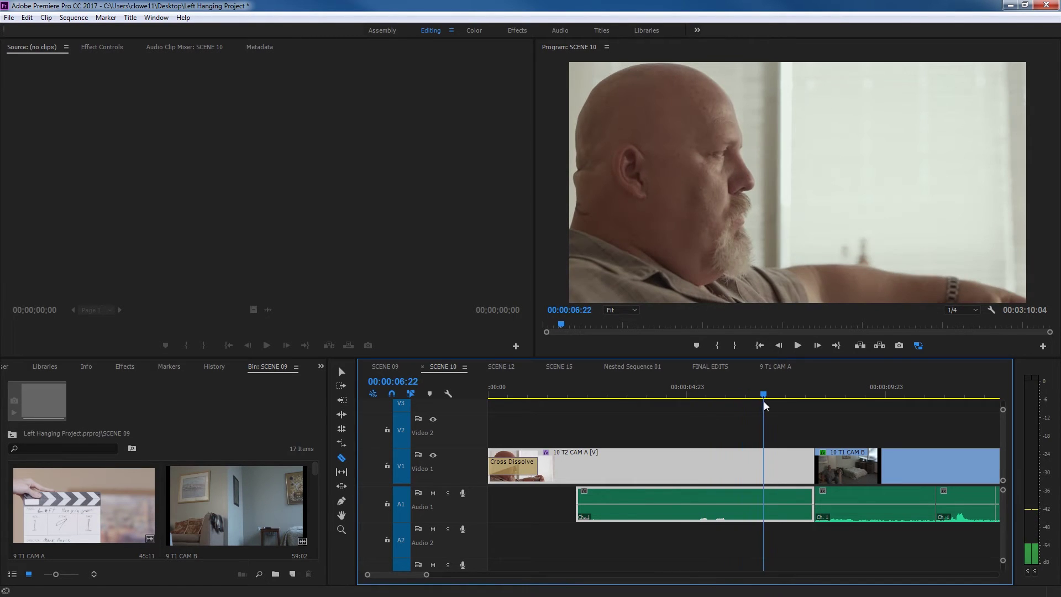
click(768, 467)
key(v)
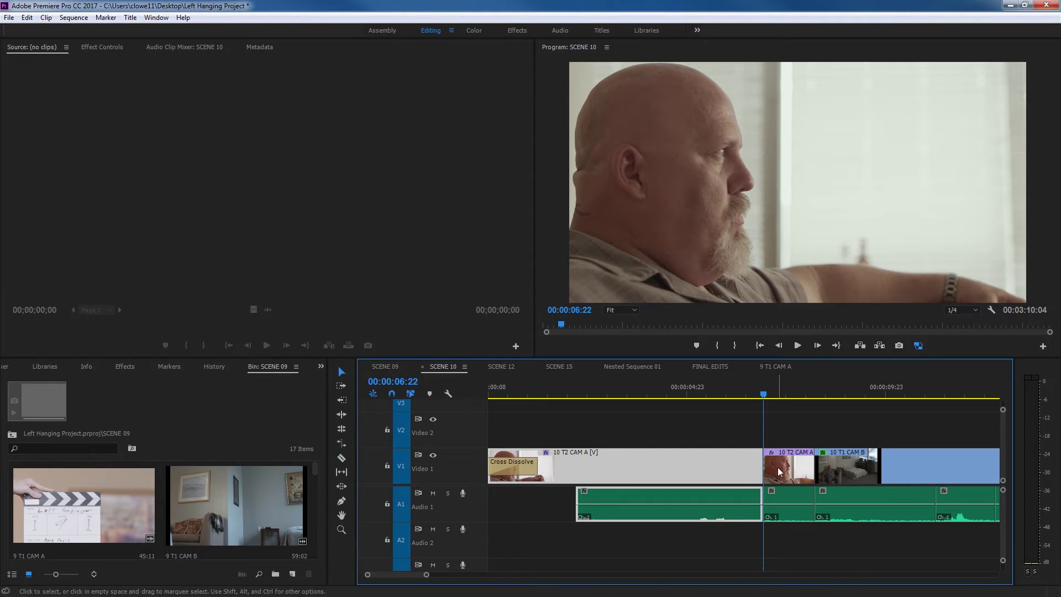
click(781, 470)
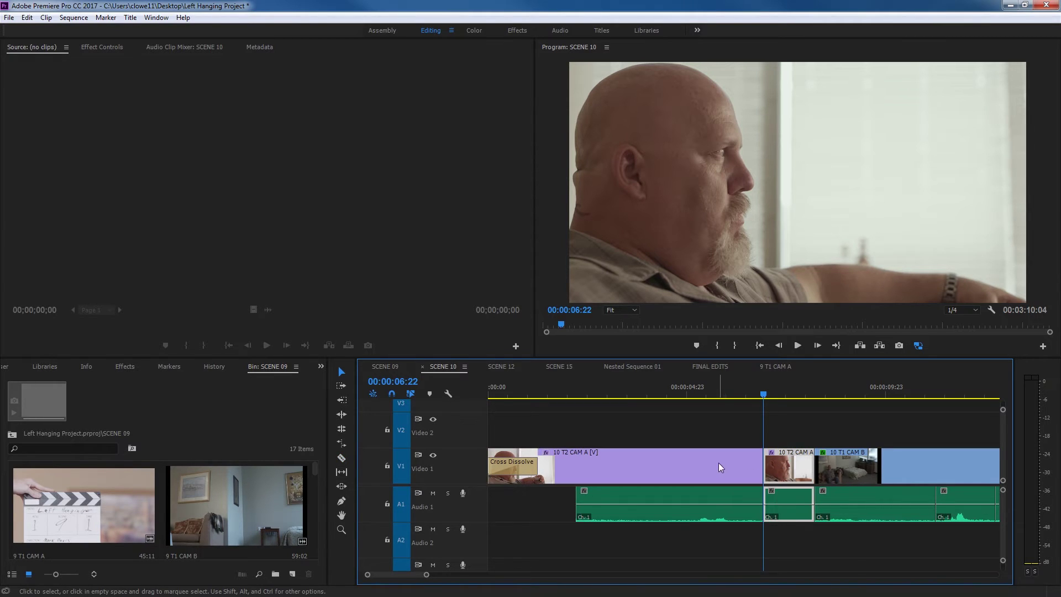
key(Delete)
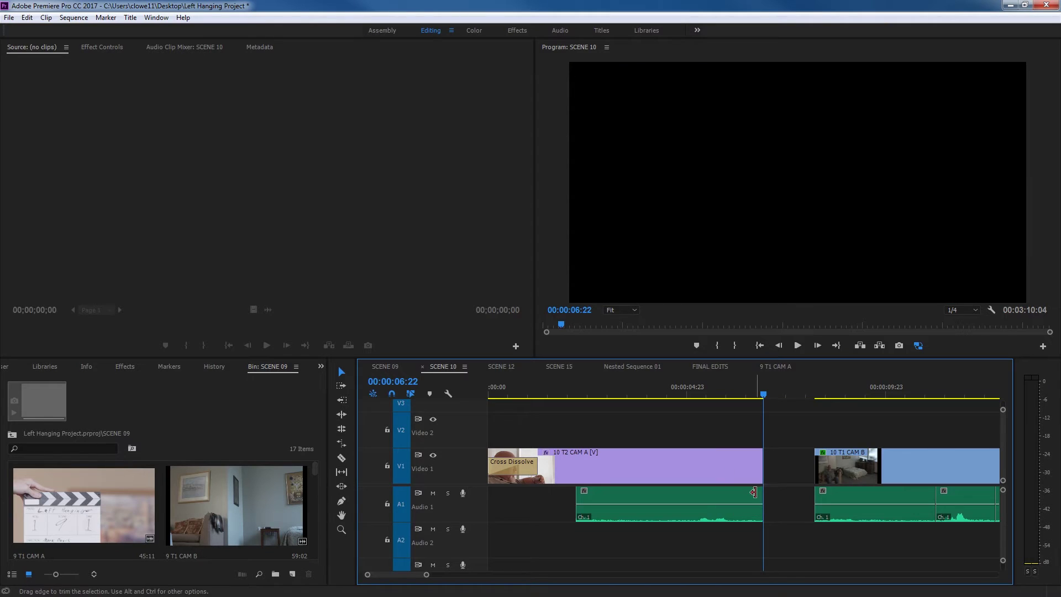
key(ctrl+z)
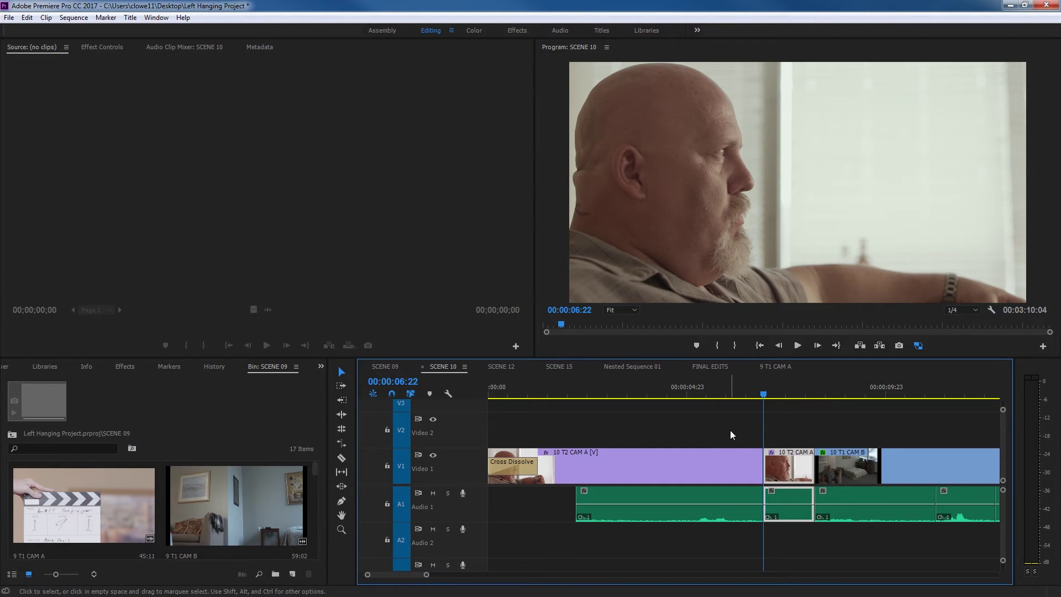
key(shift+Delete)
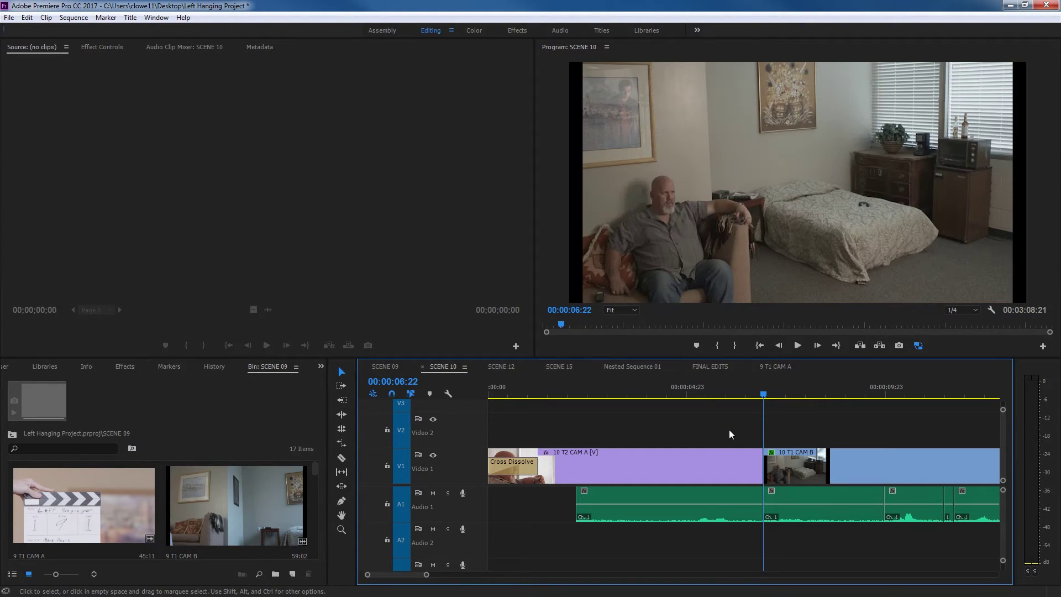
Switch the timeline to the SCENE 09 sequence and razor one of its V1 clips
click(385, 366)
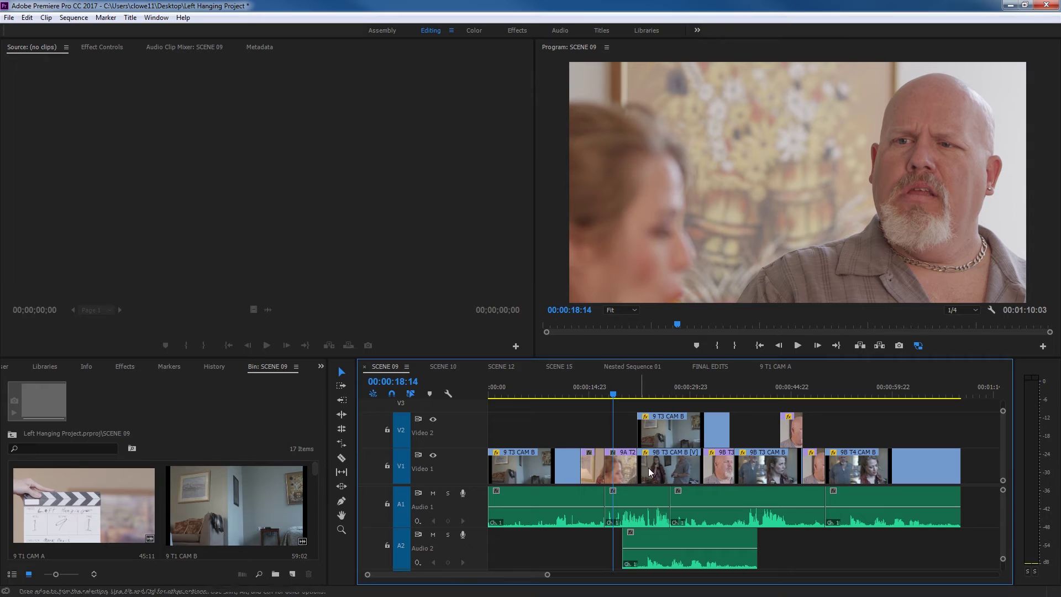
key(c)
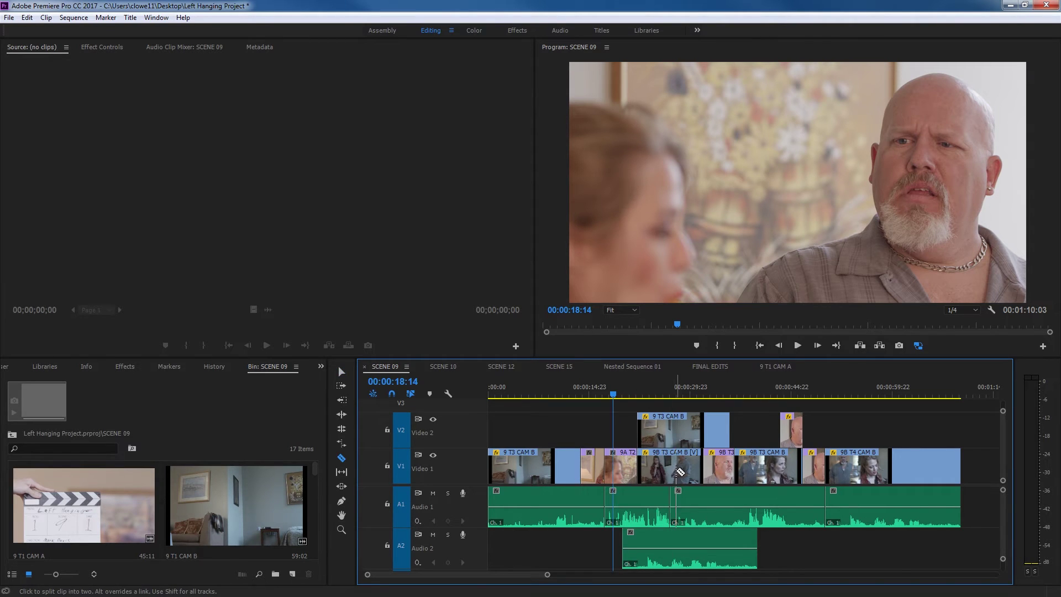
click(680, 471)
key(v)
scroll(746, 482, up, 2)
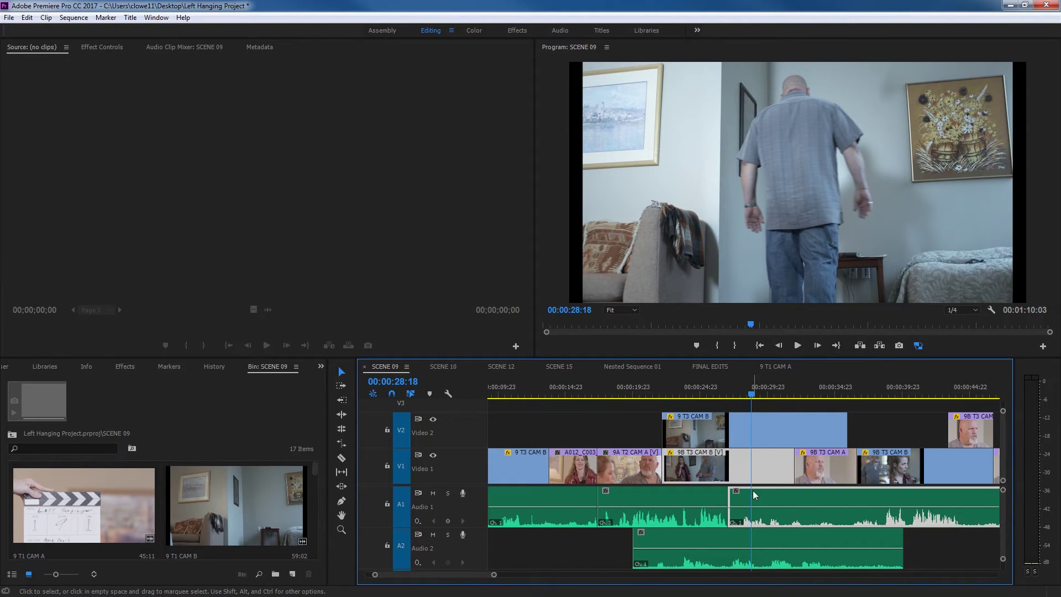
Razor V1 at 00:00:28:18, undo, then Shift-razor all four tracks there
shift+click(738, 479)
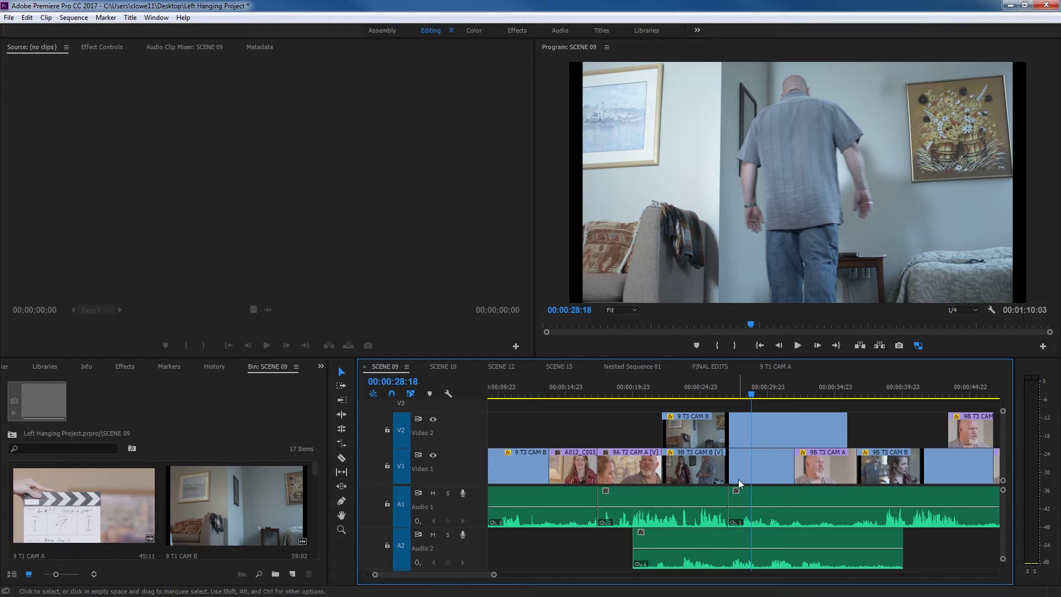
key(c)
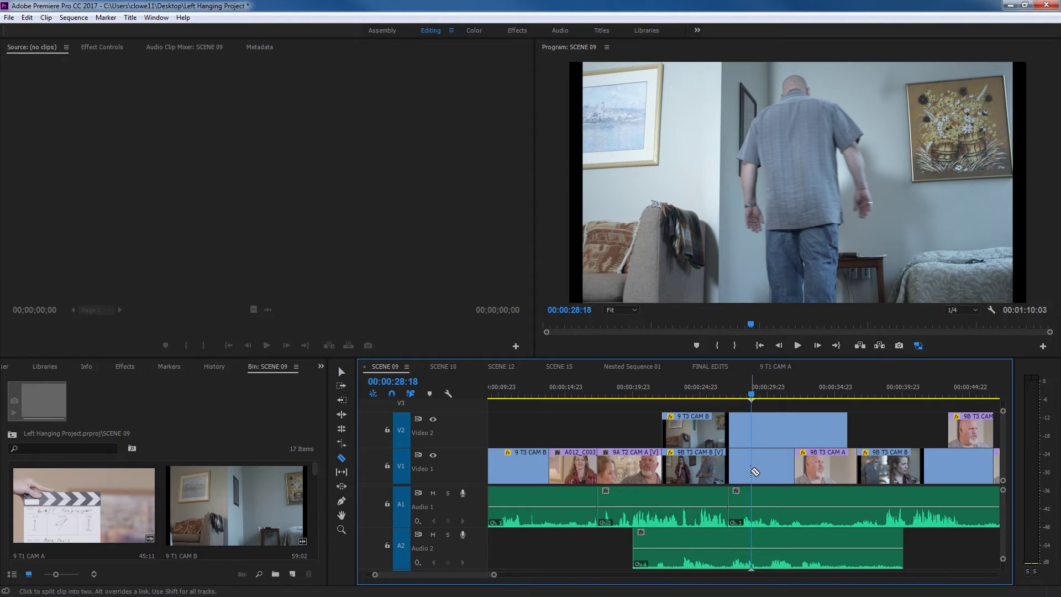
click(752, 471)
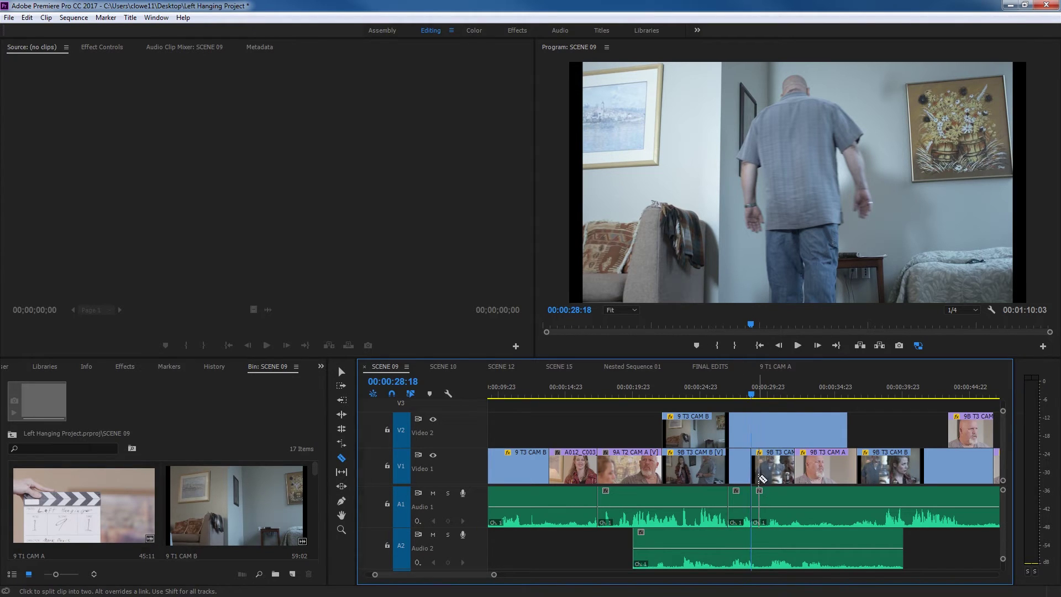
key(ctrl+z)
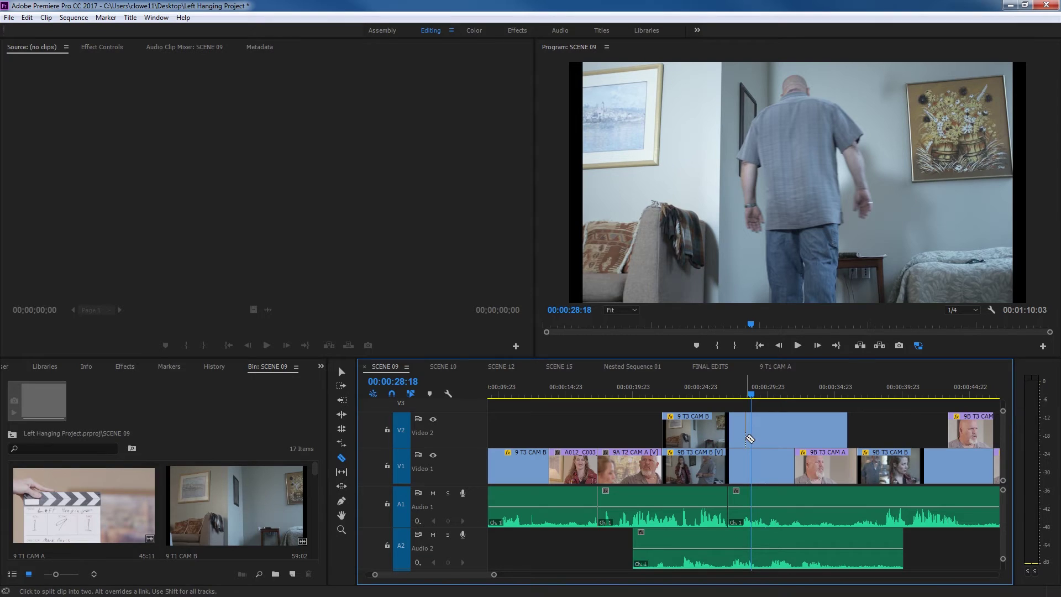
key(shift)
shift+click(753, 438)
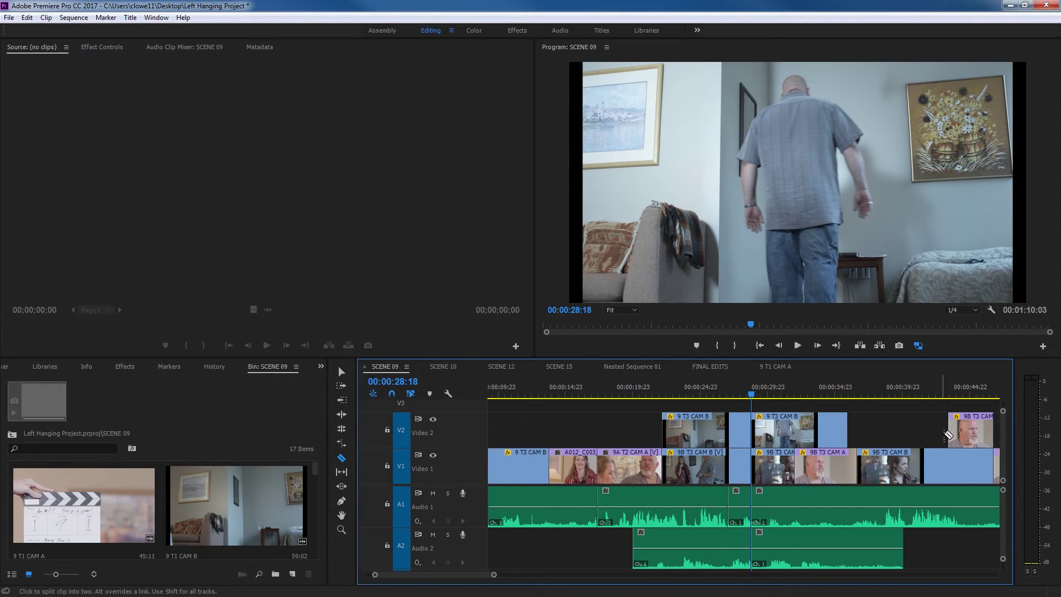
Delete all SCENE 09 clips after the 00:00:28:18 cut with Track Select Forward, then restore them
key(v)
click(787, 391)
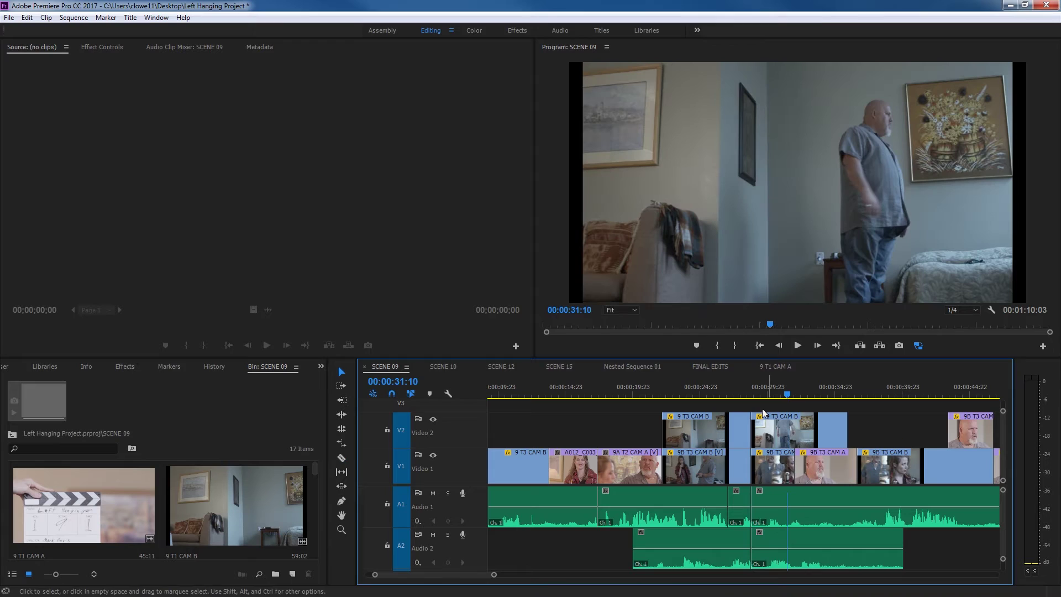
key(a)
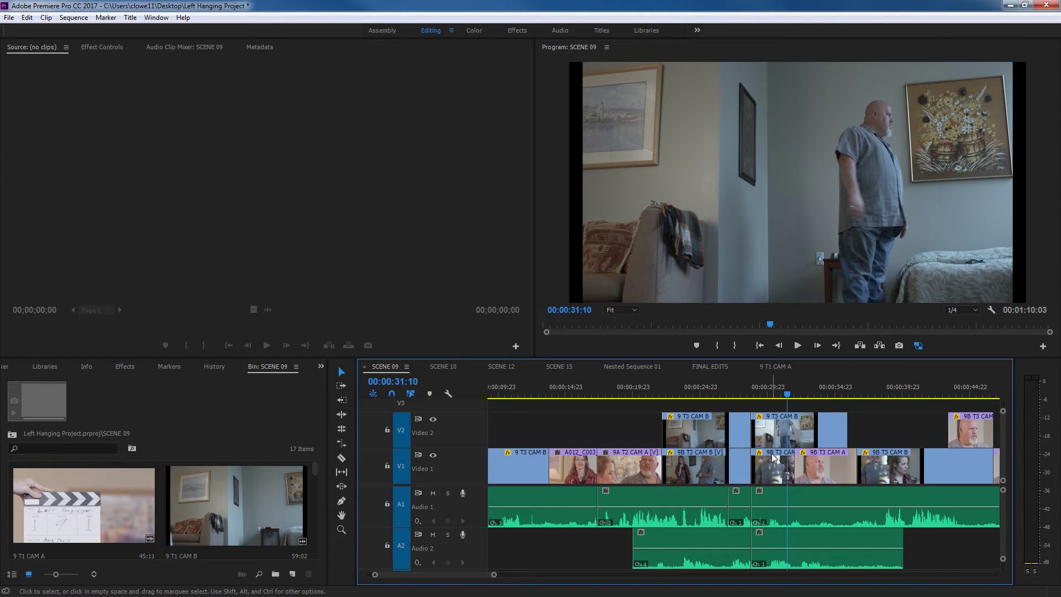
click(769, 432)
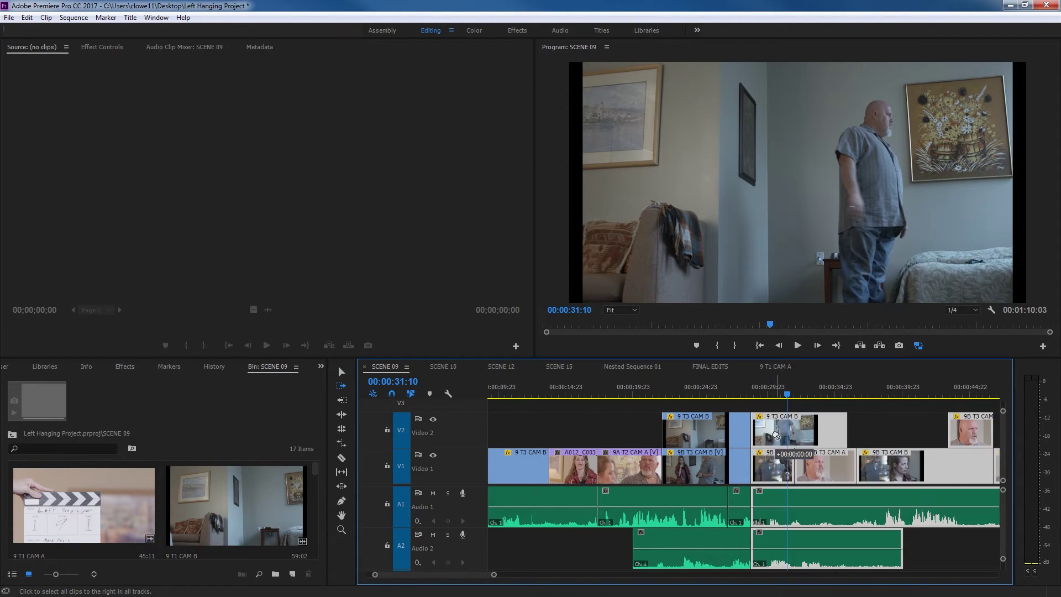
key(Delete)
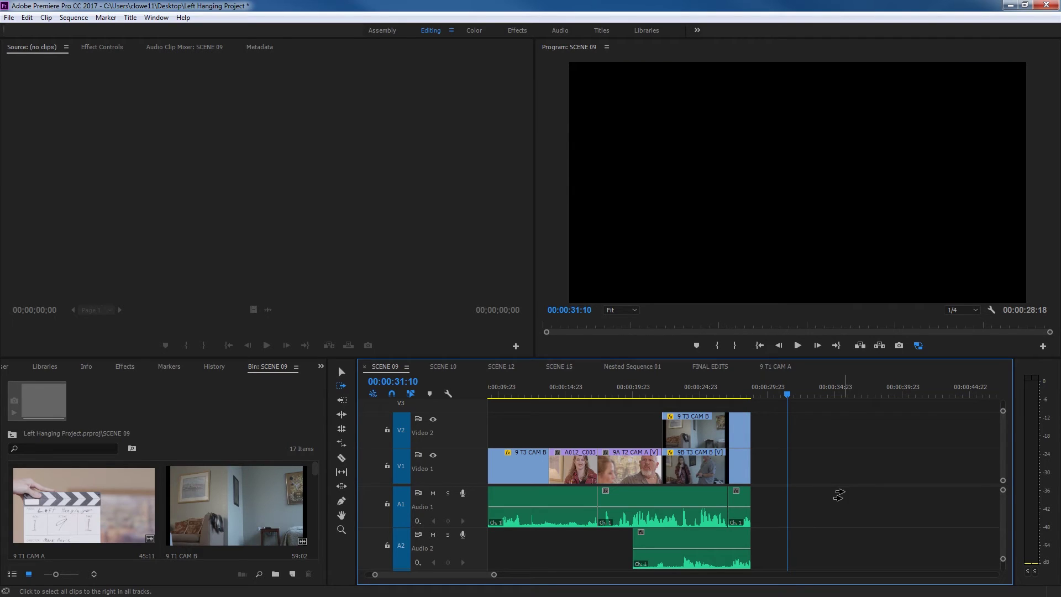
key(ctrl+z)
click(755, 389)
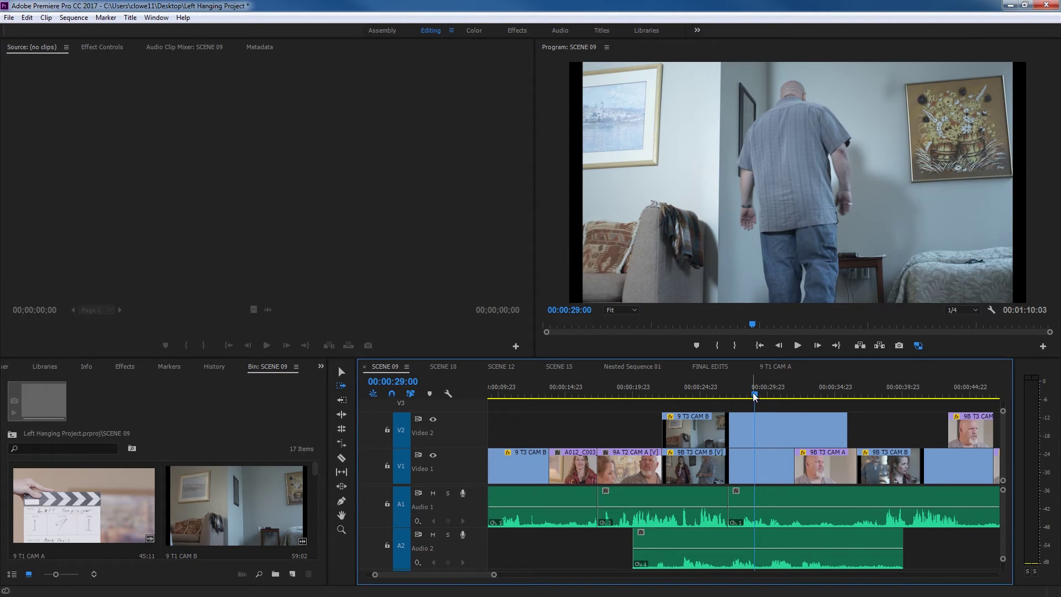
key(minus)
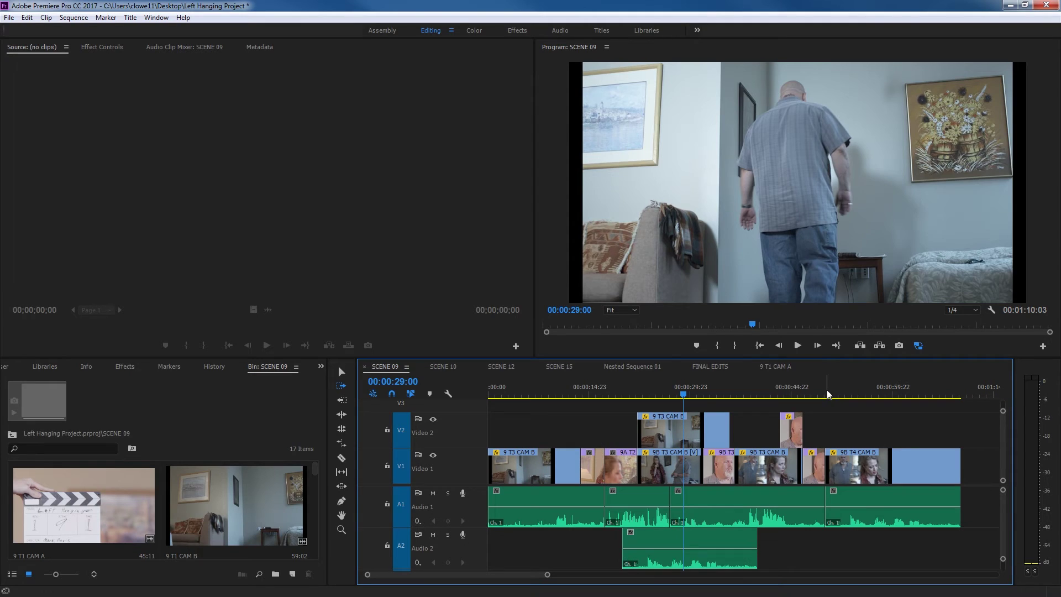
drag(829, 390, 864, 394)
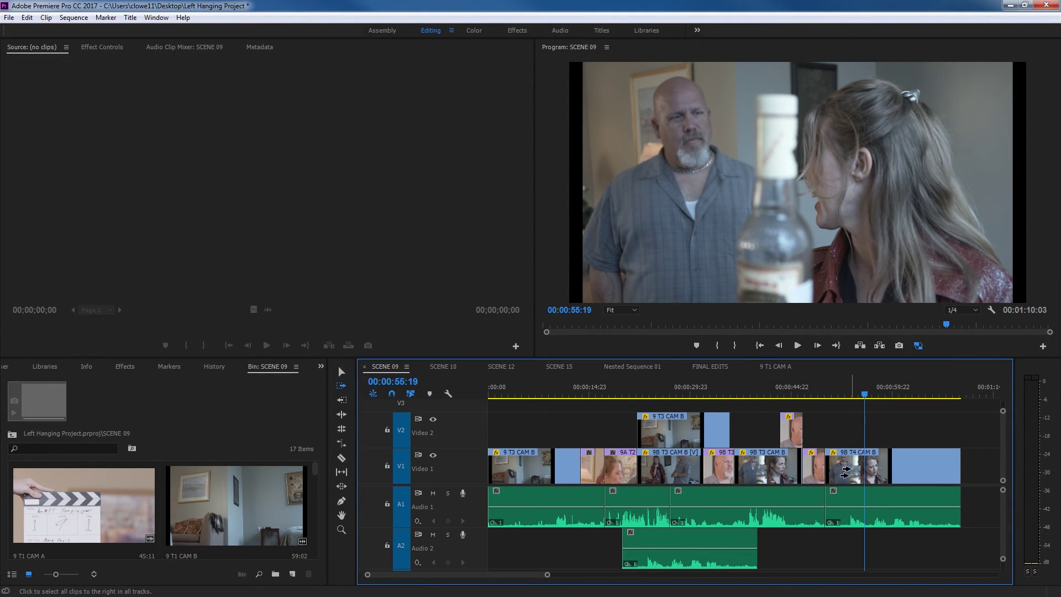
key(v)
key(ctrl+k)
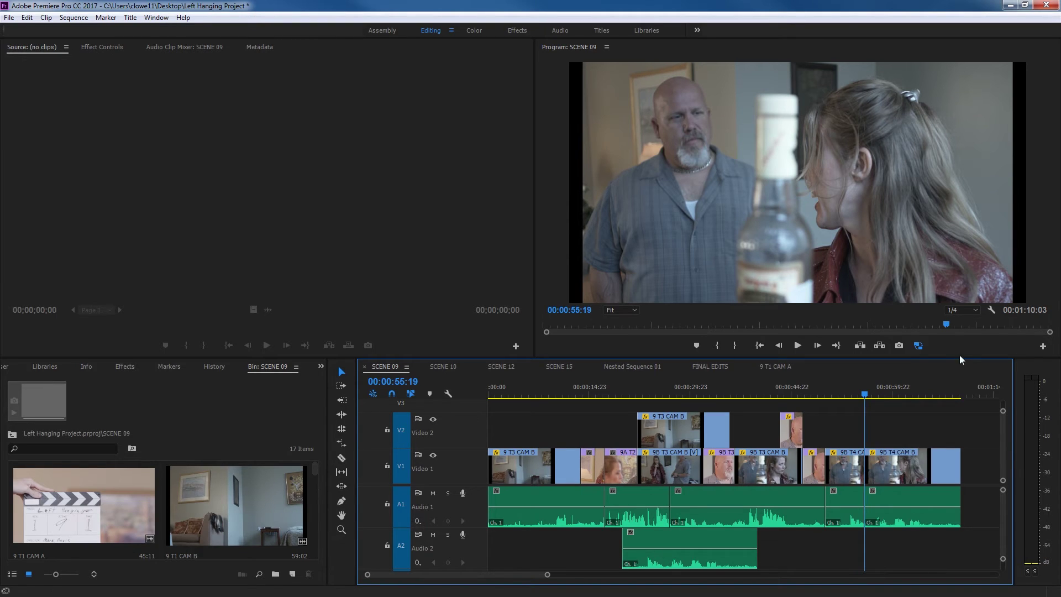
click(686, 390)
key(=)
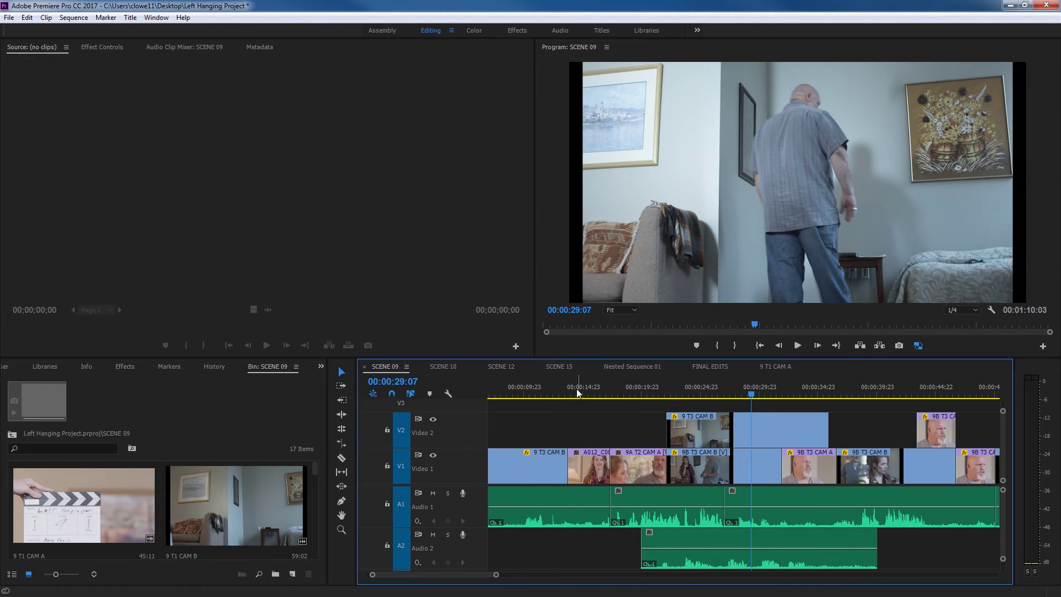
key(ctrl+k)
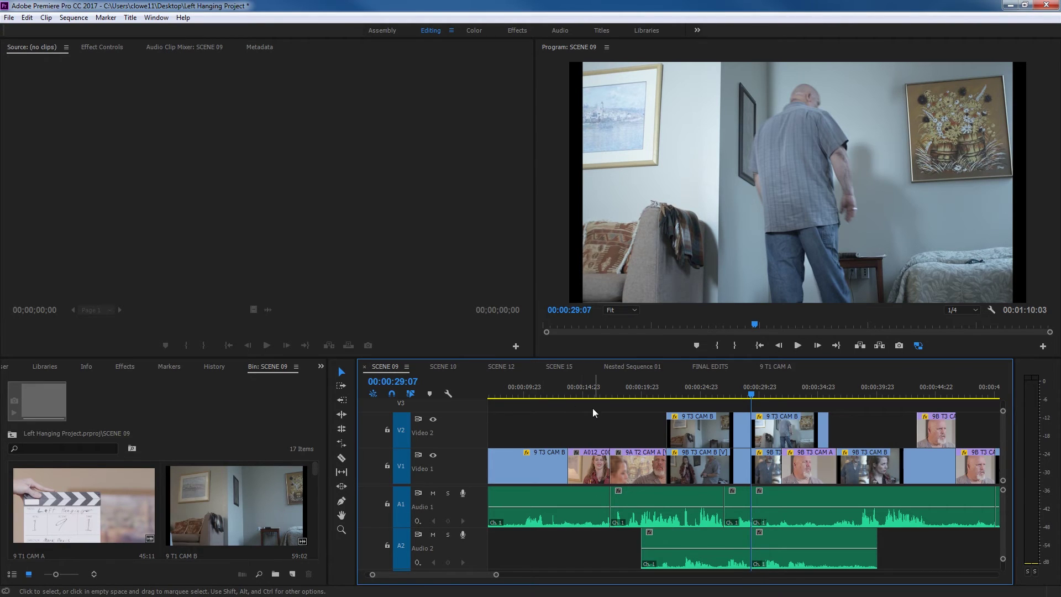
key(ctrl+z)
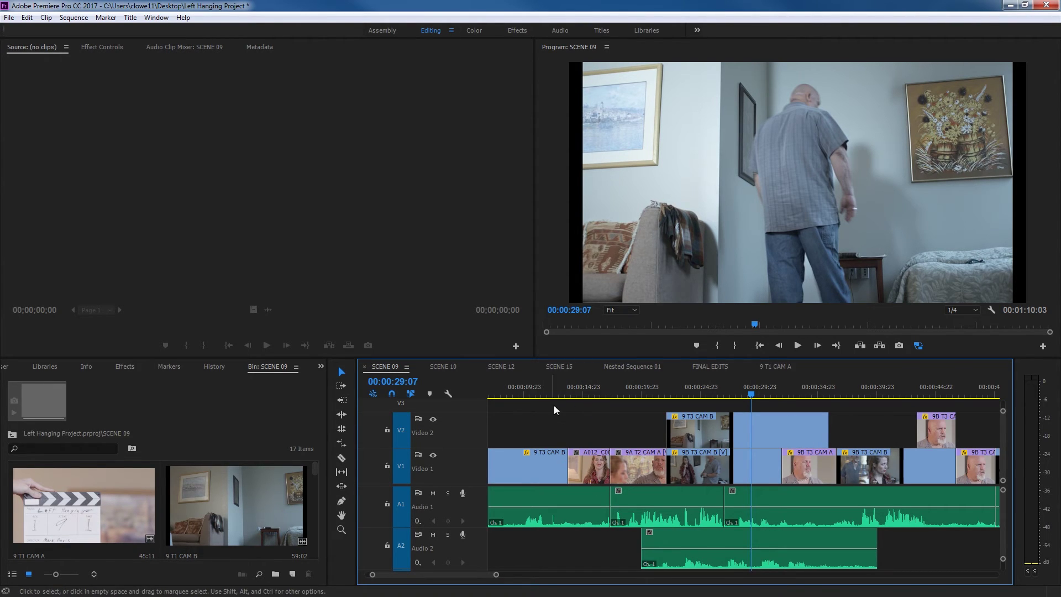
click(533, 389)
key(minus)
click(550, 469)
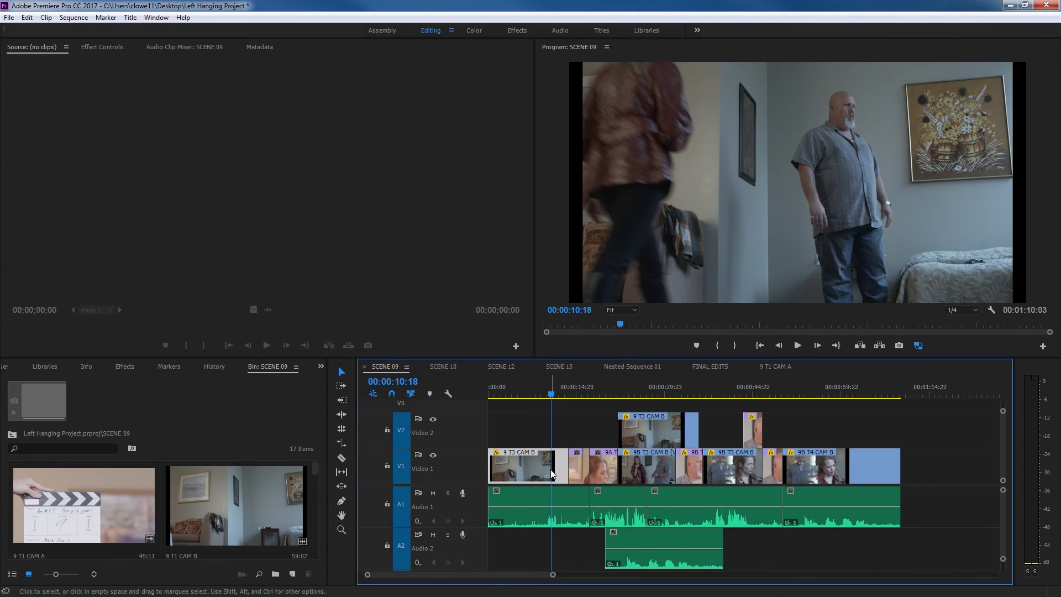
key(equal)
key(equal)
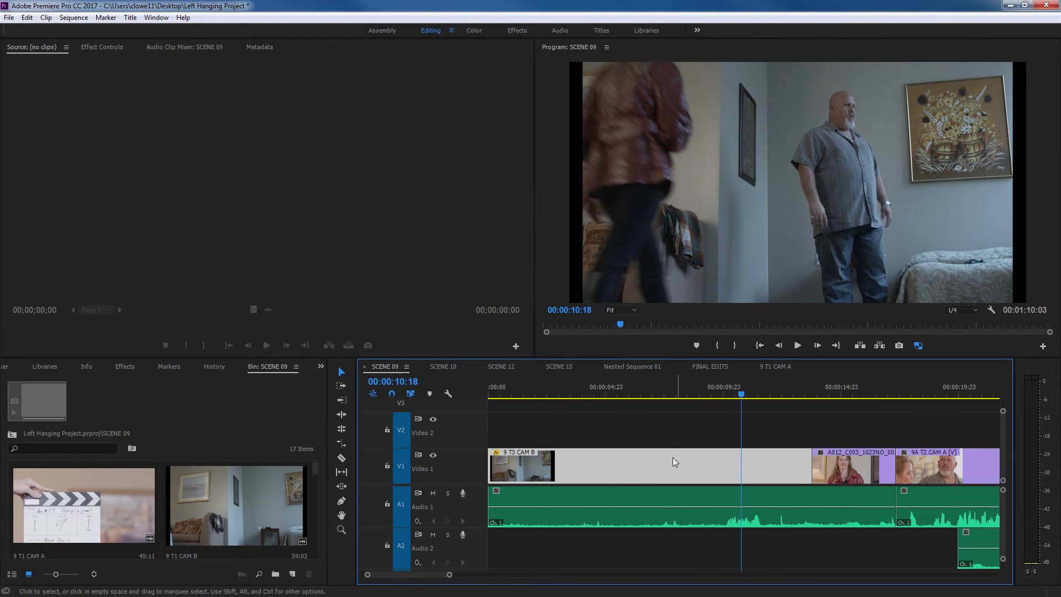
key(ctrl+k)
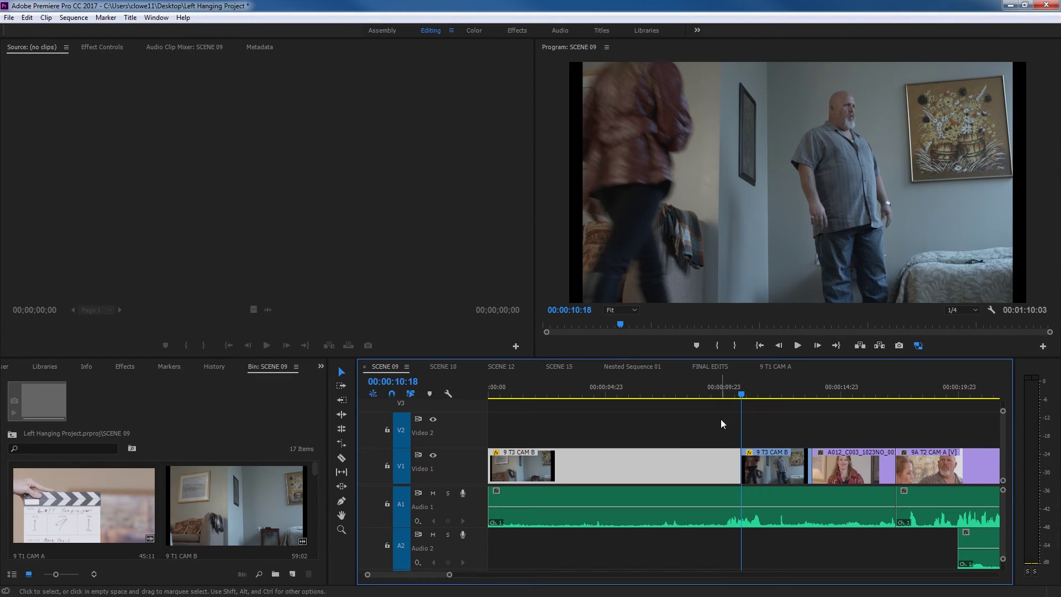
key(ctrl+z)
drag(749, 382, 692, 457)
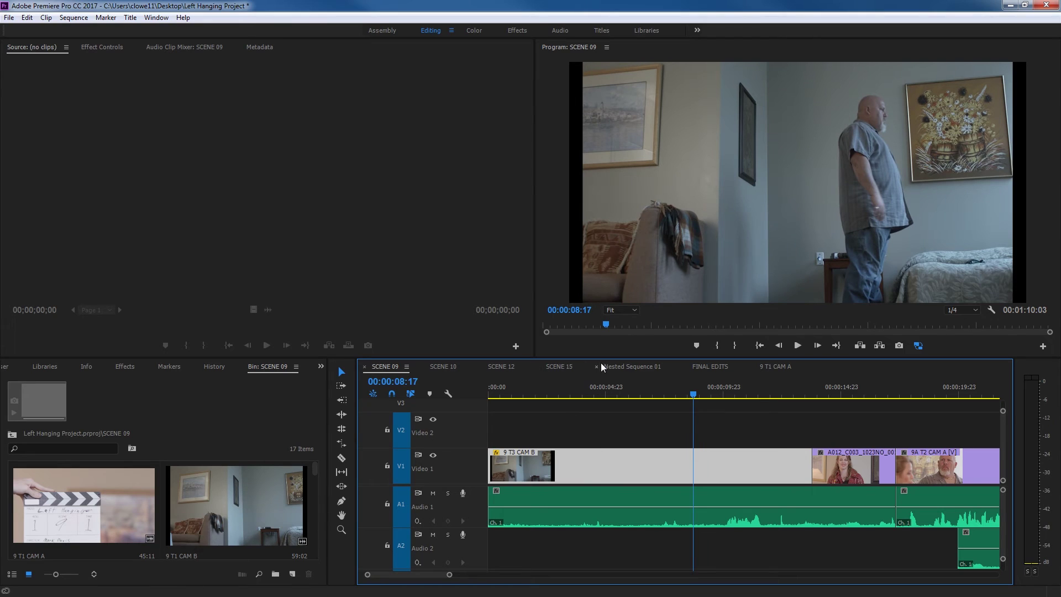
click(767, 367)
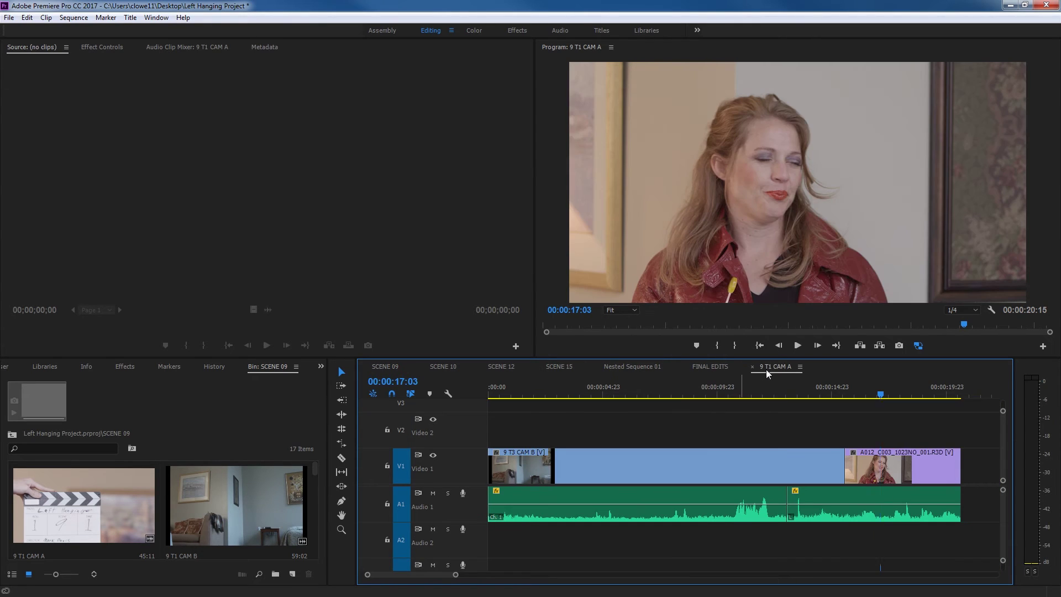
click(616, 386)
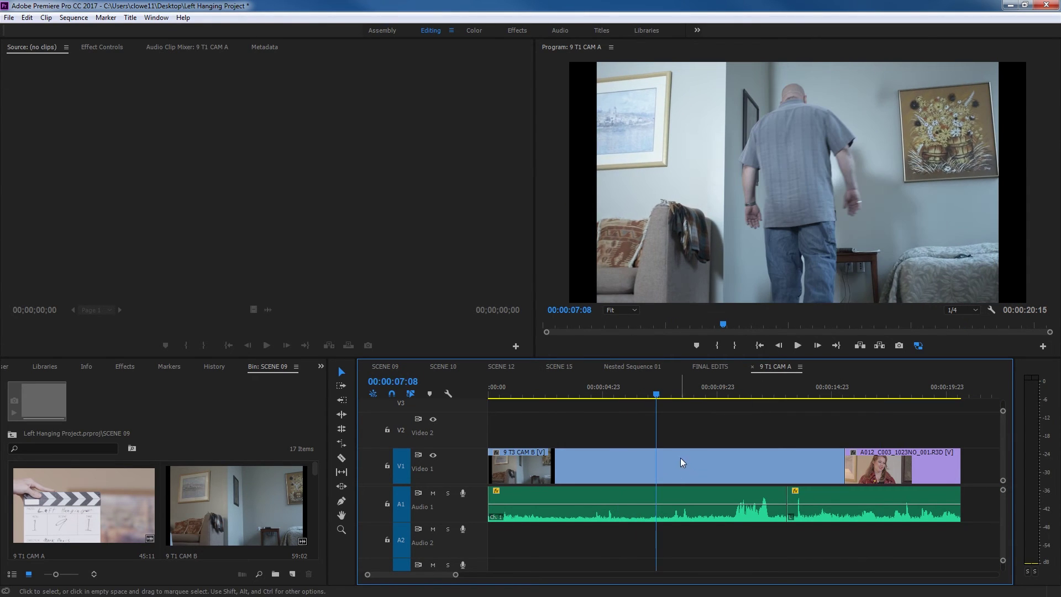
click(388, 366)
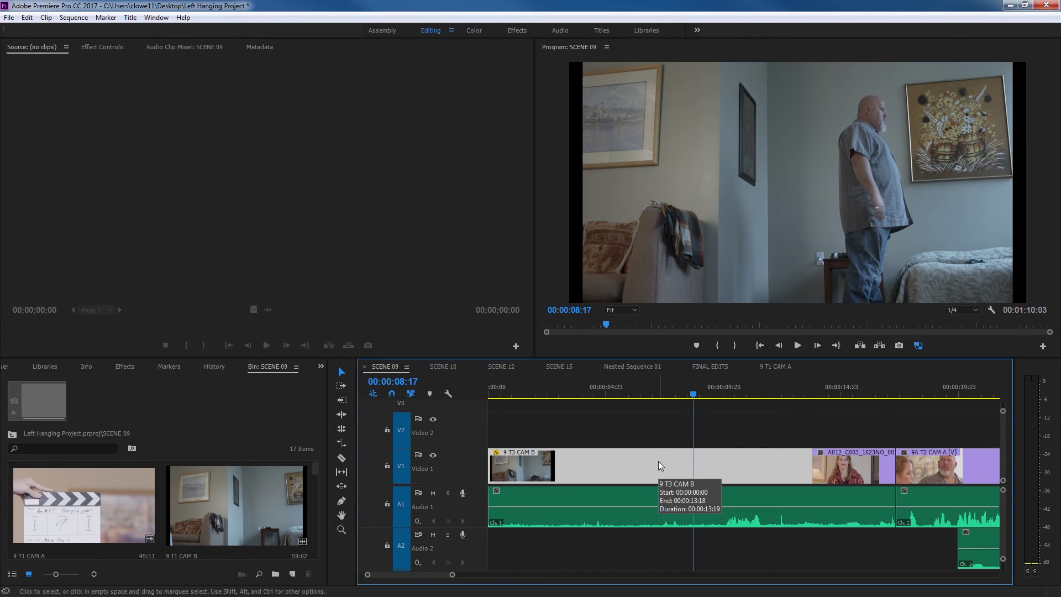
Split 9 T3 CAM B and its audio at the playhead with Ctrl+K and play across the cut
key(ctrl)
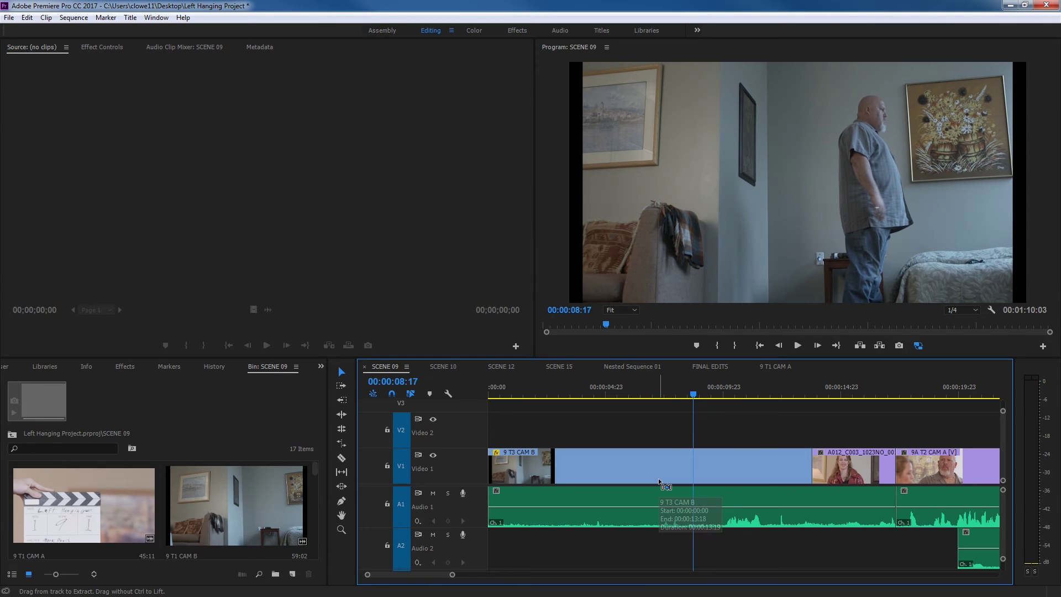
key(ctrl+k)
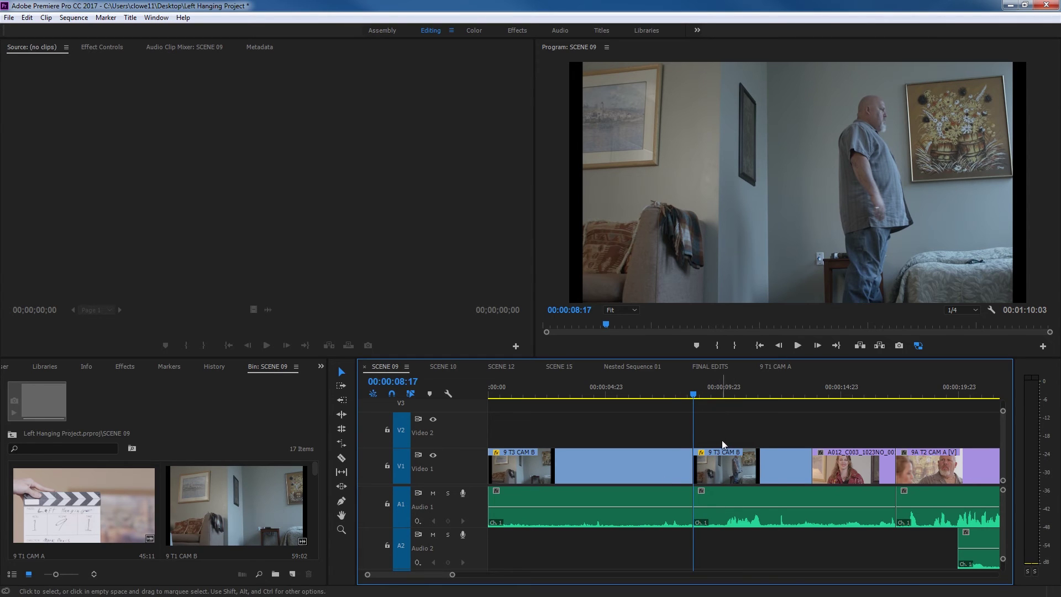
drag(691, 386, 671, 393)
key(space)
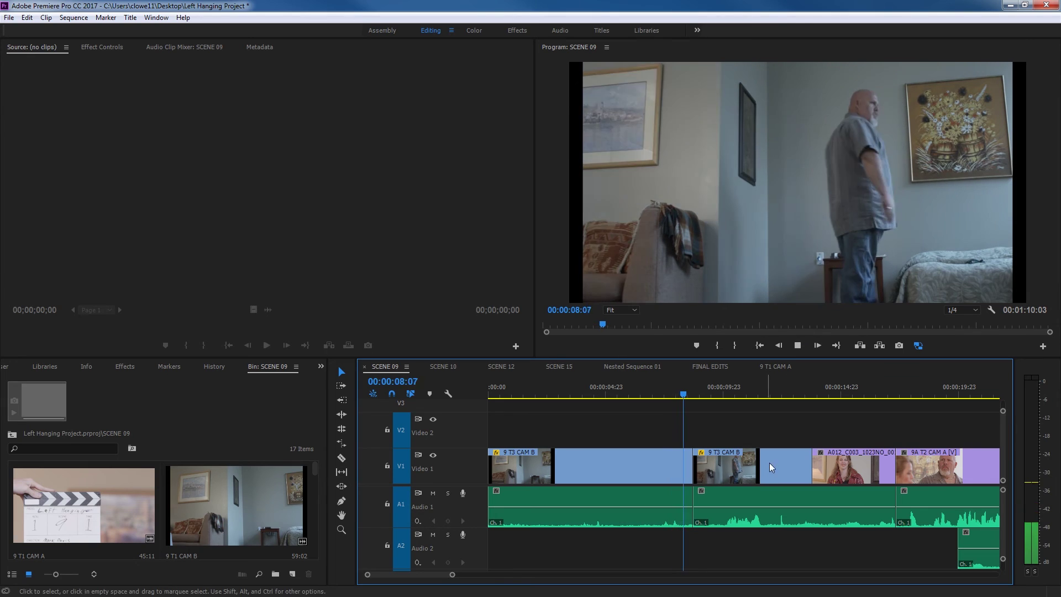
key(space)
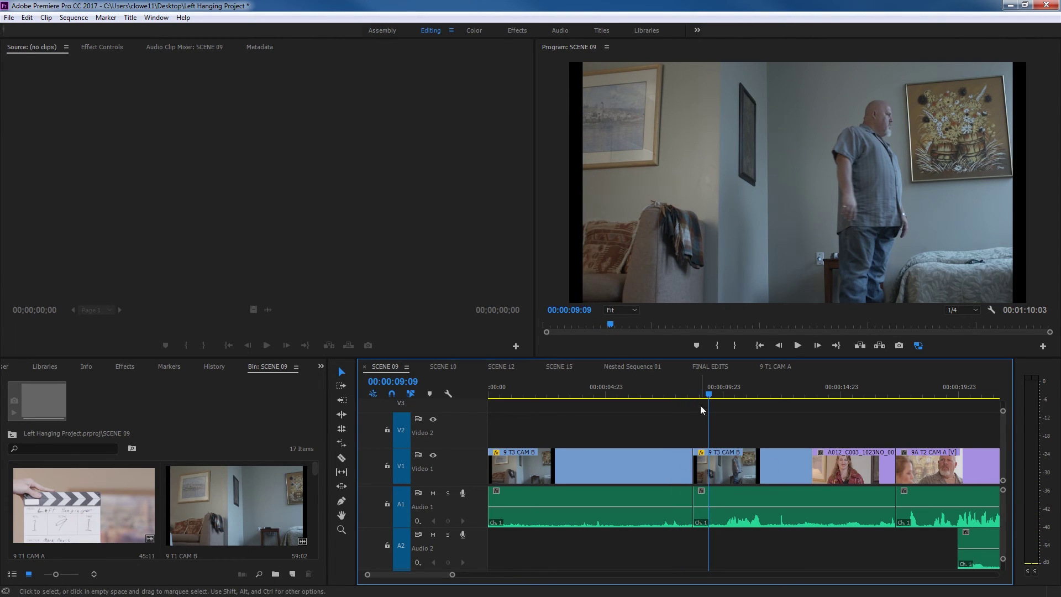
click(702, 385)
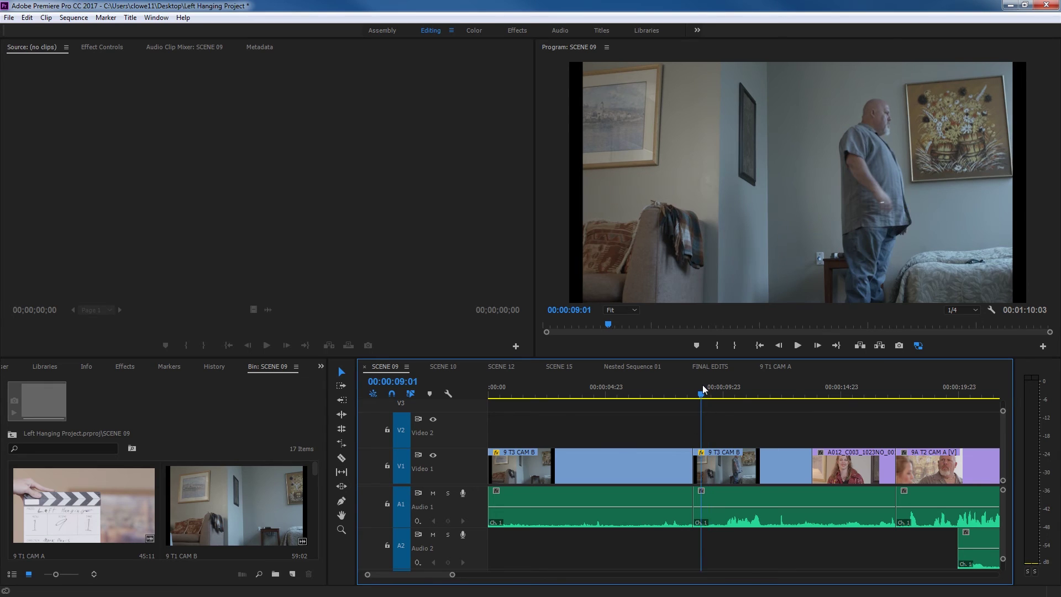
key(=)
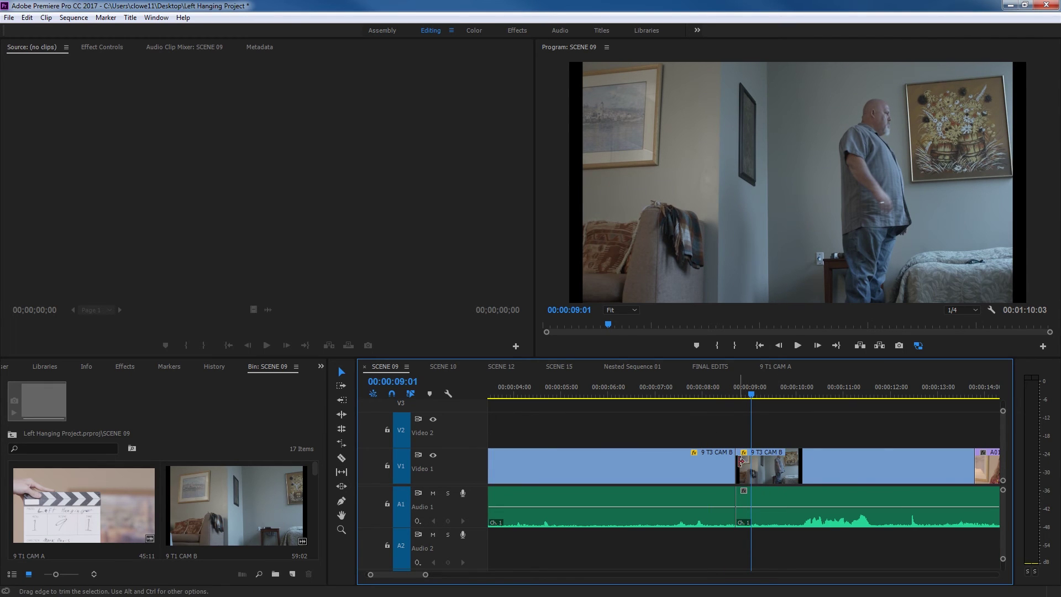
click(452, 395)
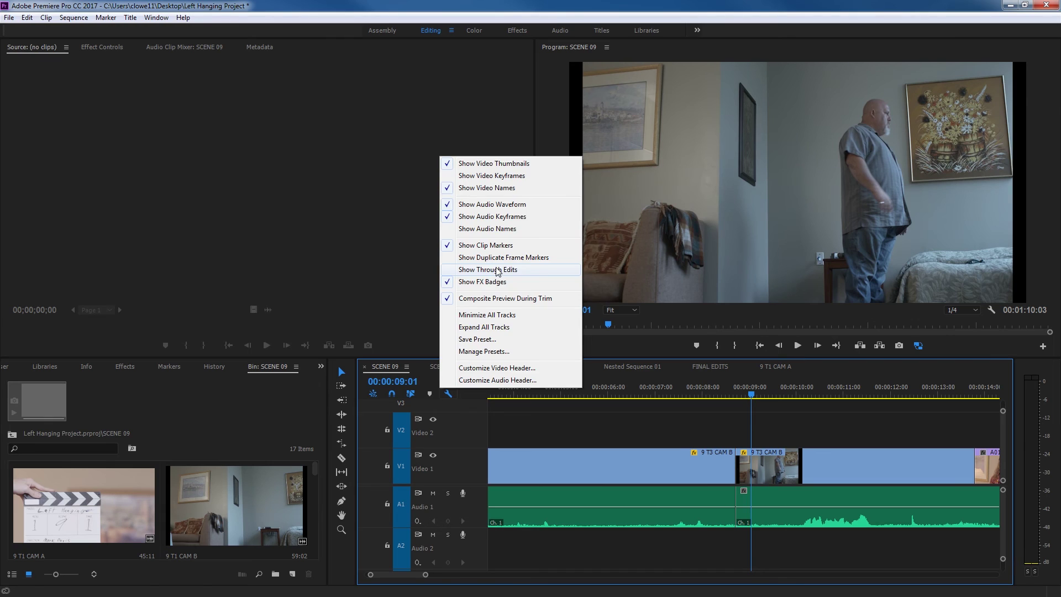
Turn on Show Through Edits and zoom in on the 9 T3 CAM B cut
click(488, 269)
key(Up)
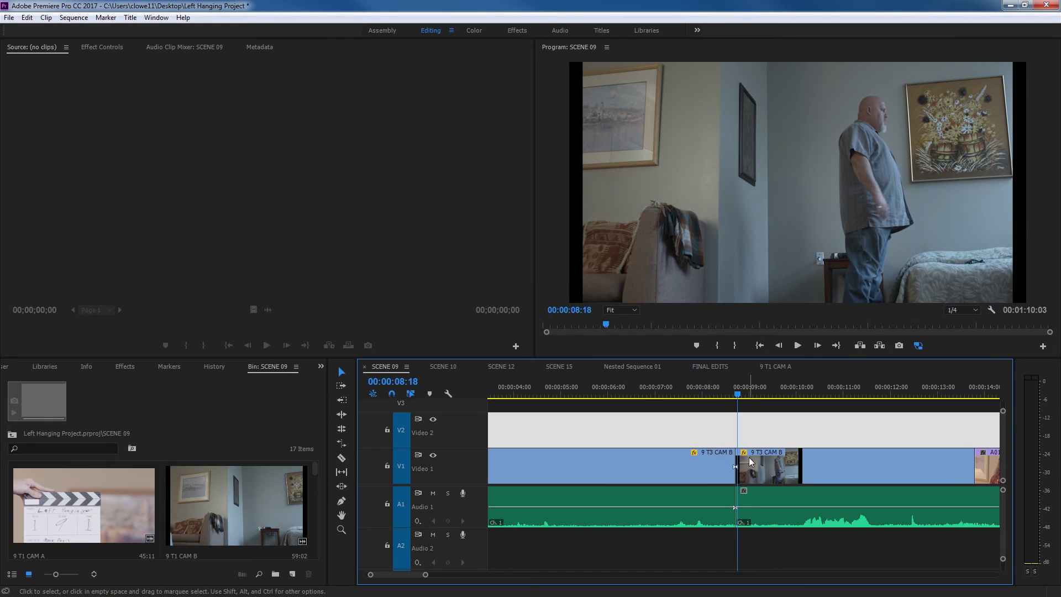
key(equal)
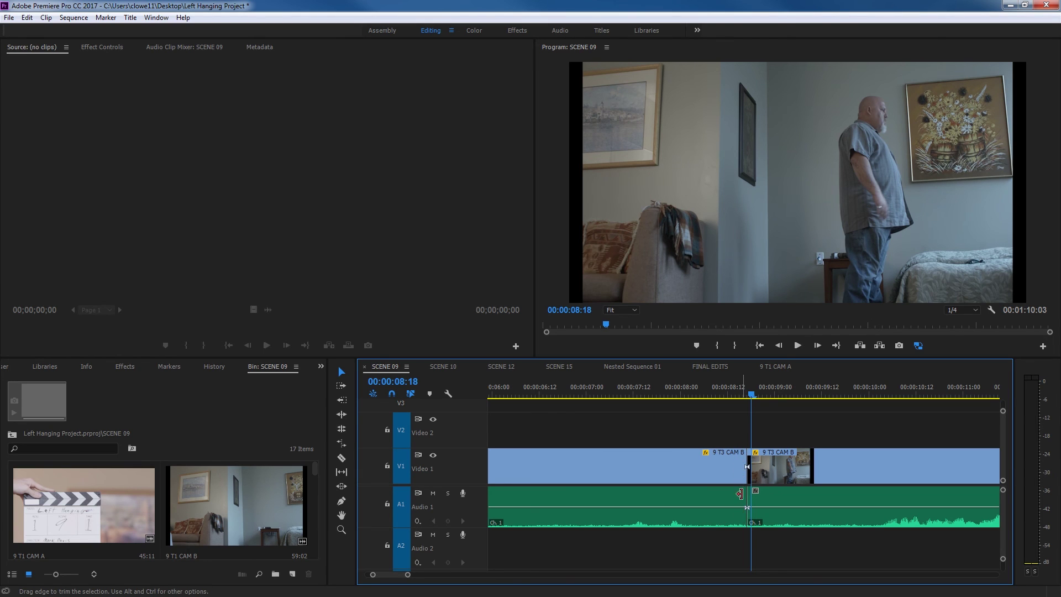
key(minus)
key(minus)
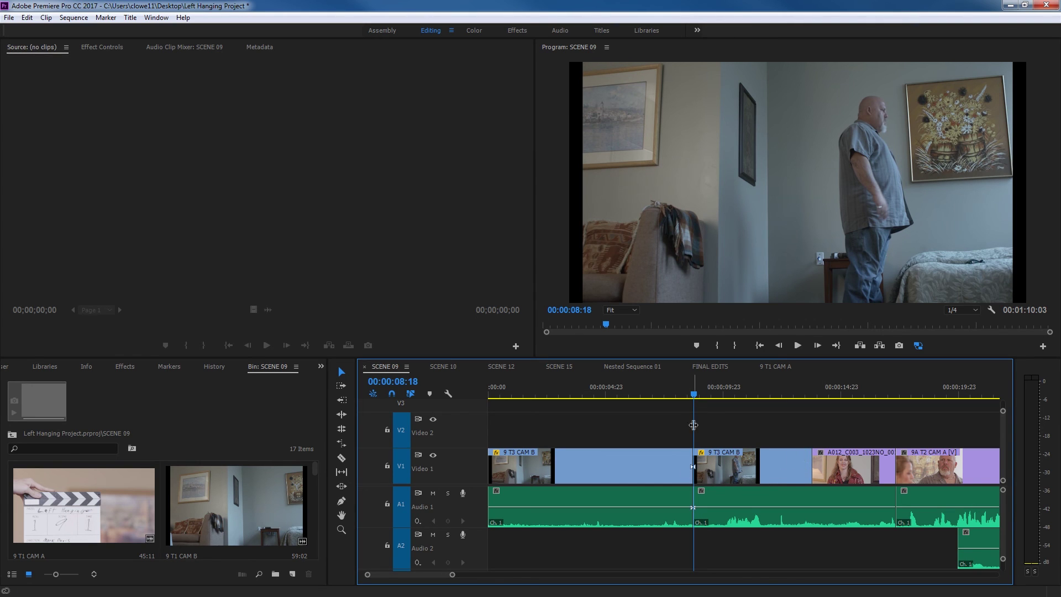
key(equal)
key(equal)
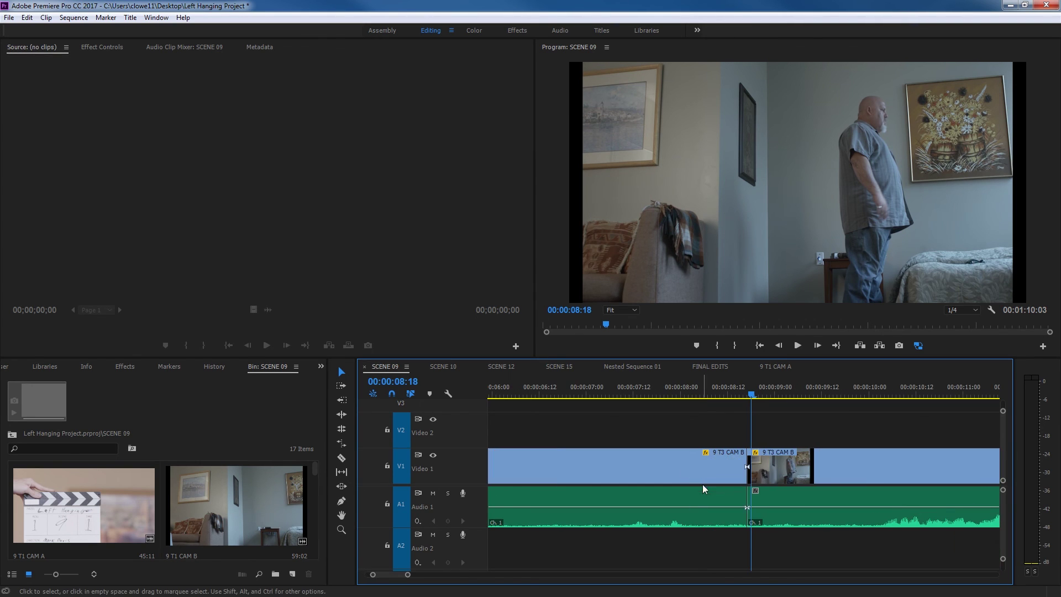
Join the through edits on the 9 T3 CAM B video and audio
right_click(748, 463)
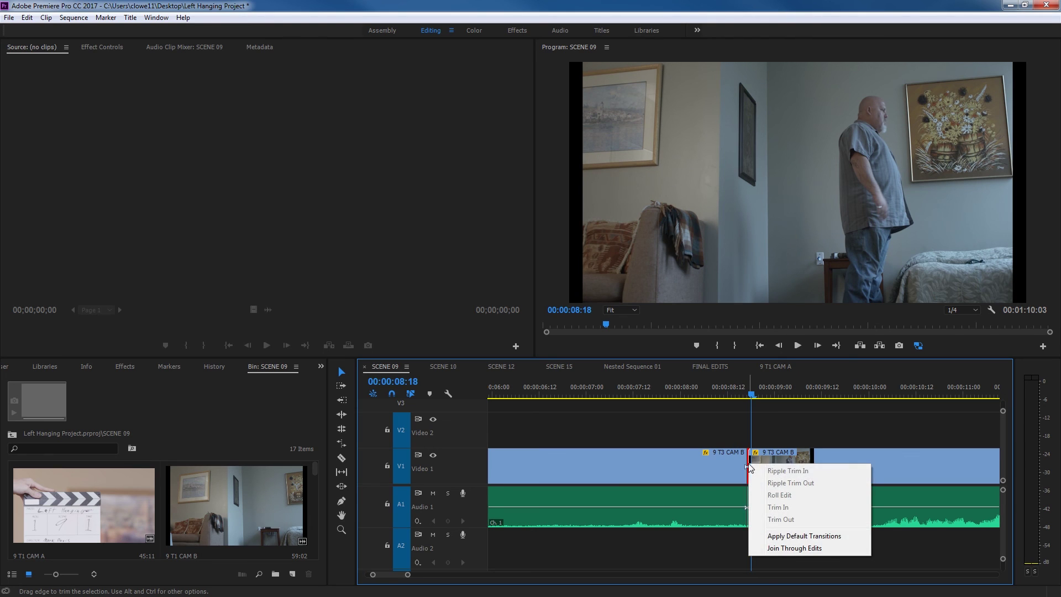
click(800, 547)
right_click(744, 493)
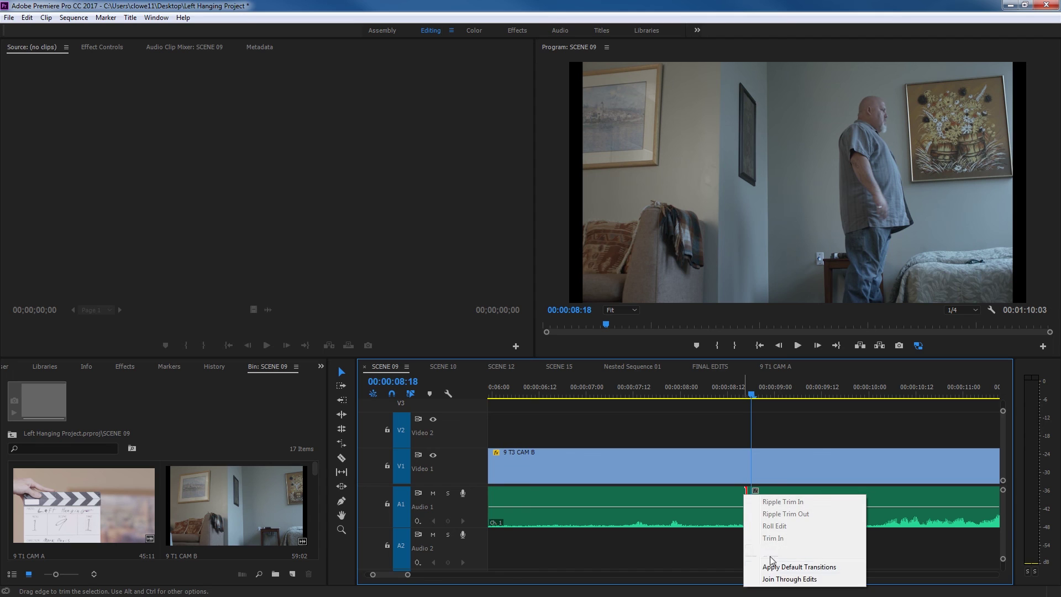
click(789, 578)
key(minus)
key(minus)
key(minus)
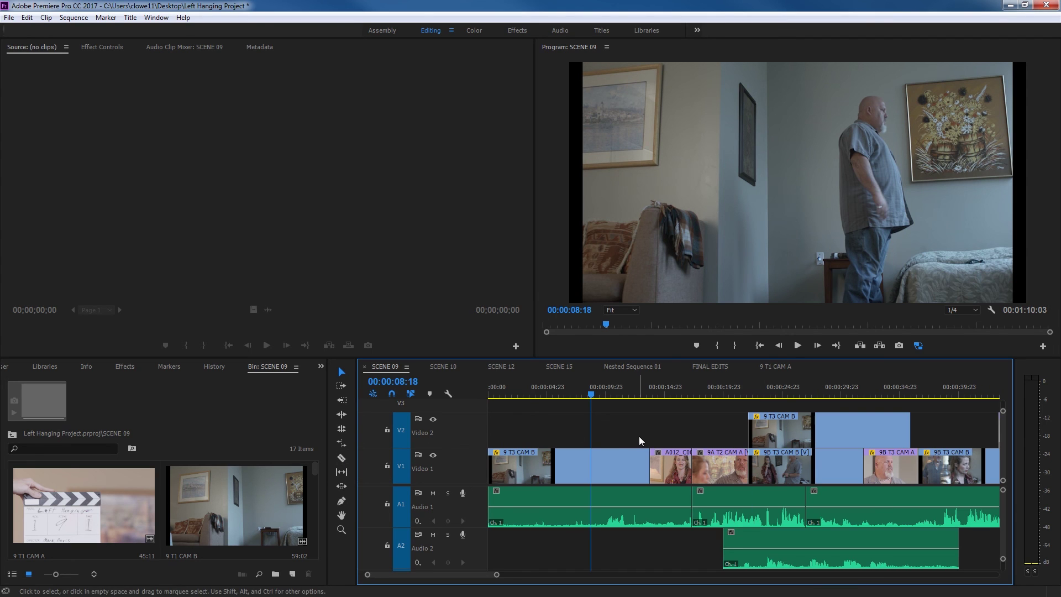
Shift-razor V2, V1, A1 and A2 in SCENE 09 at about 26 seconds
key(c)
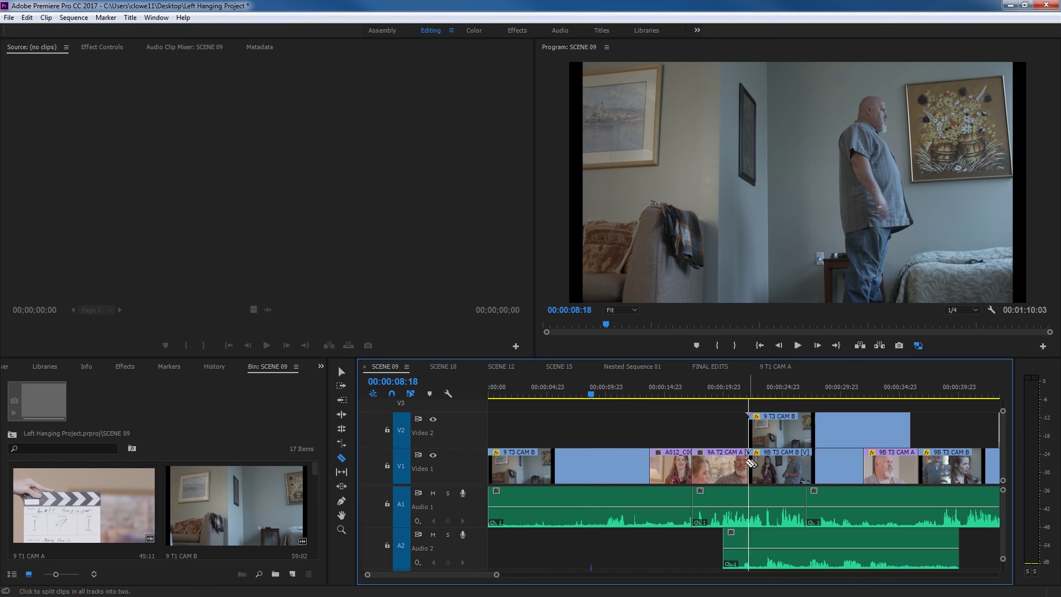
shift+click(806, 445)
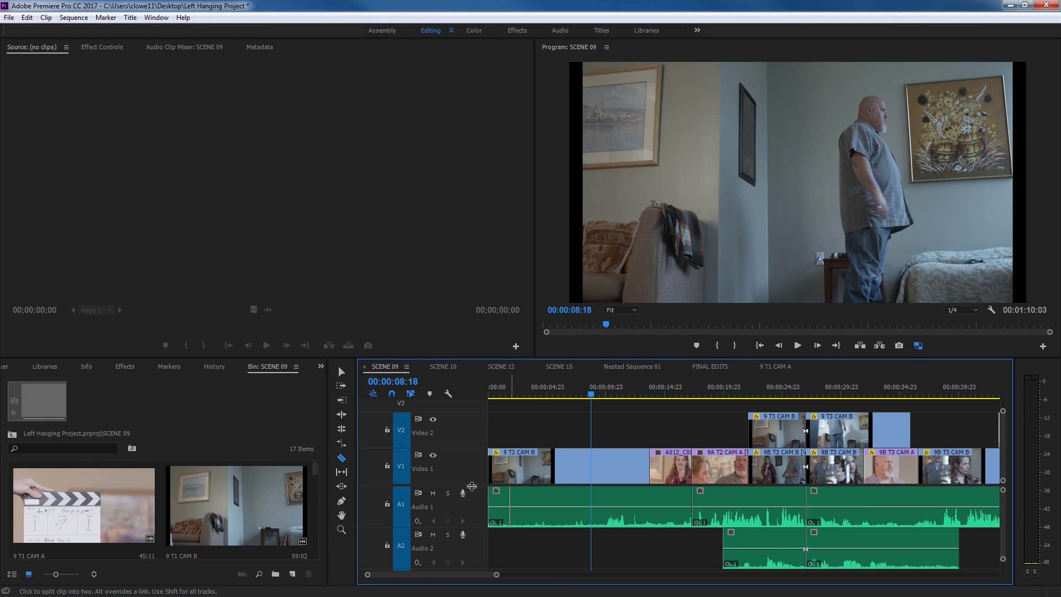